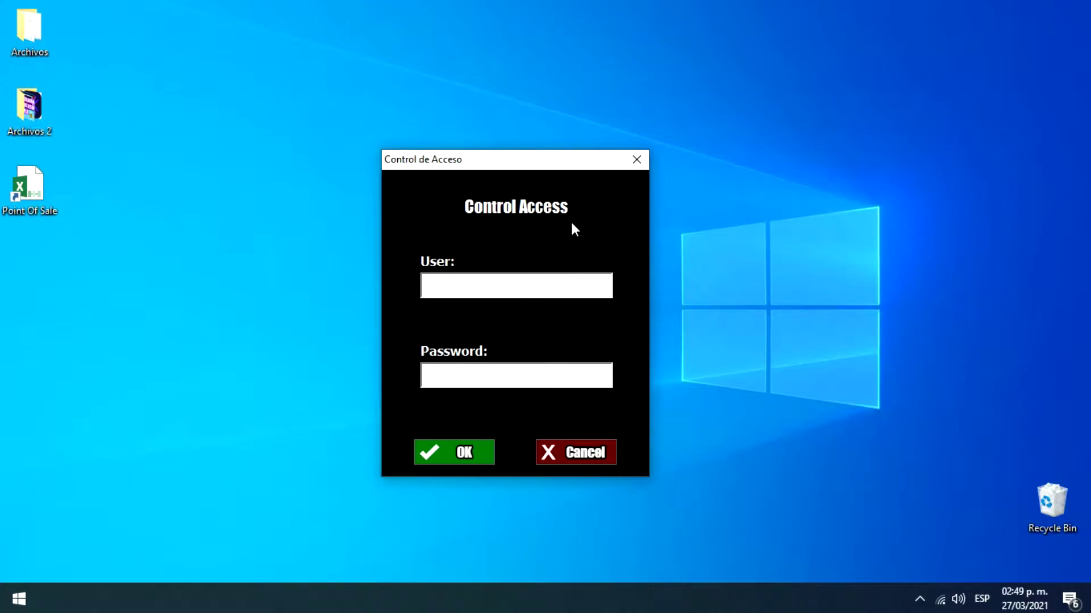
Step: Sign in to Point Of Sale as the Owner user with the account password
text(Owner)
key(Return)
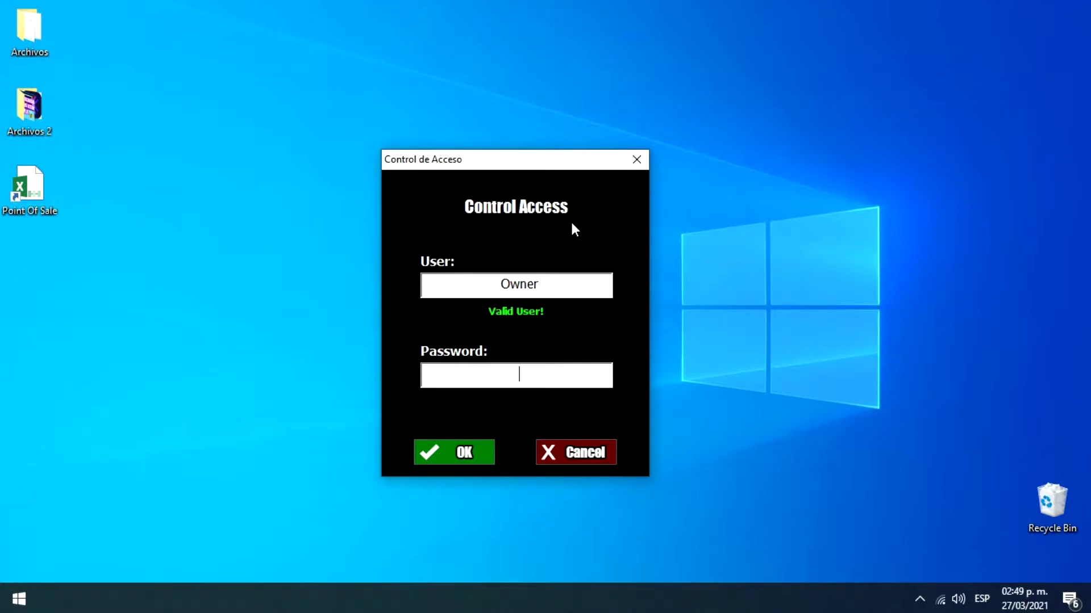
text(**********)
key(Return)
click(462, 453)
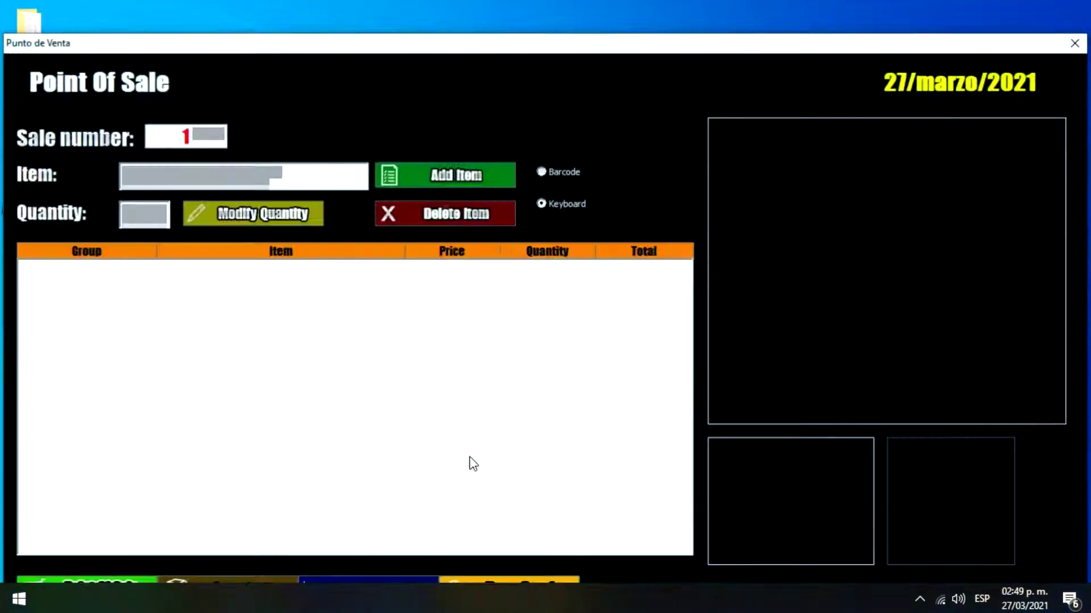
Step: Move the sale window up, glance at the inventory list, and return to the empty sale screen
drag(391, 42, 391, 11)
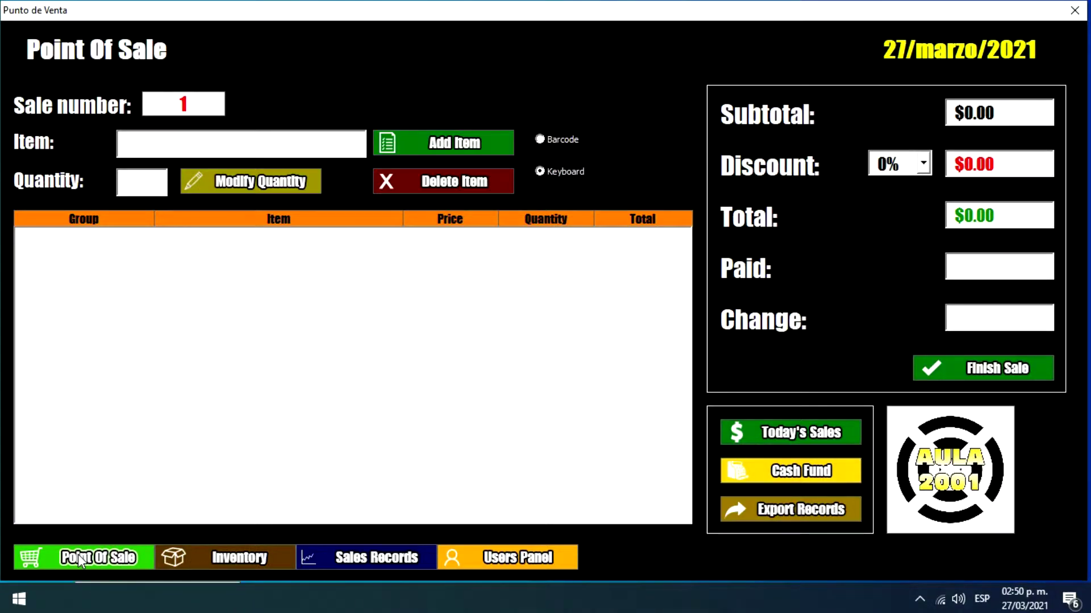
click(189, 556)
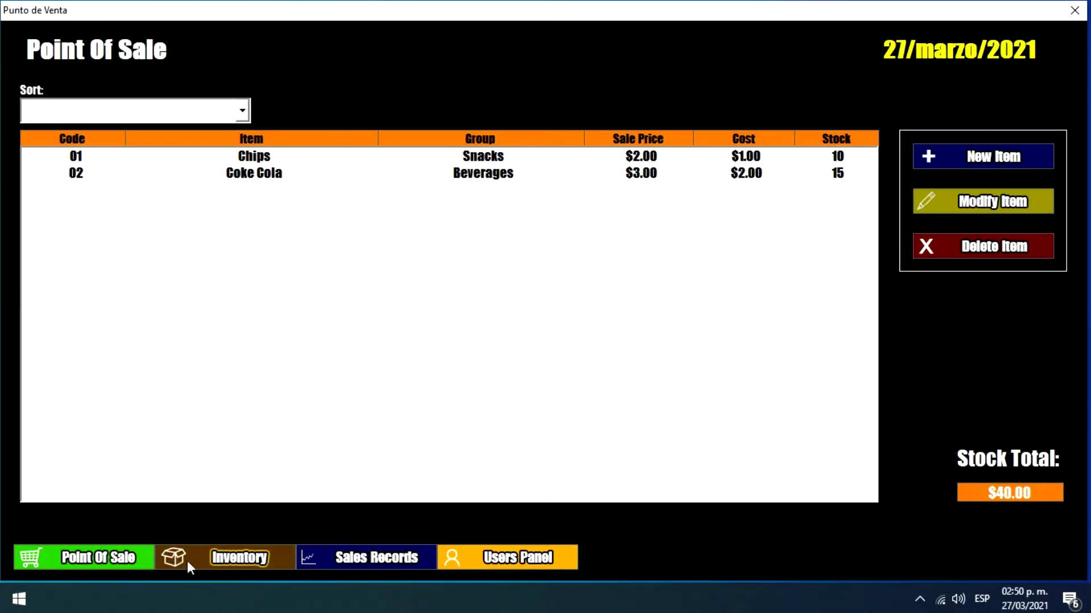
click(114, 560)
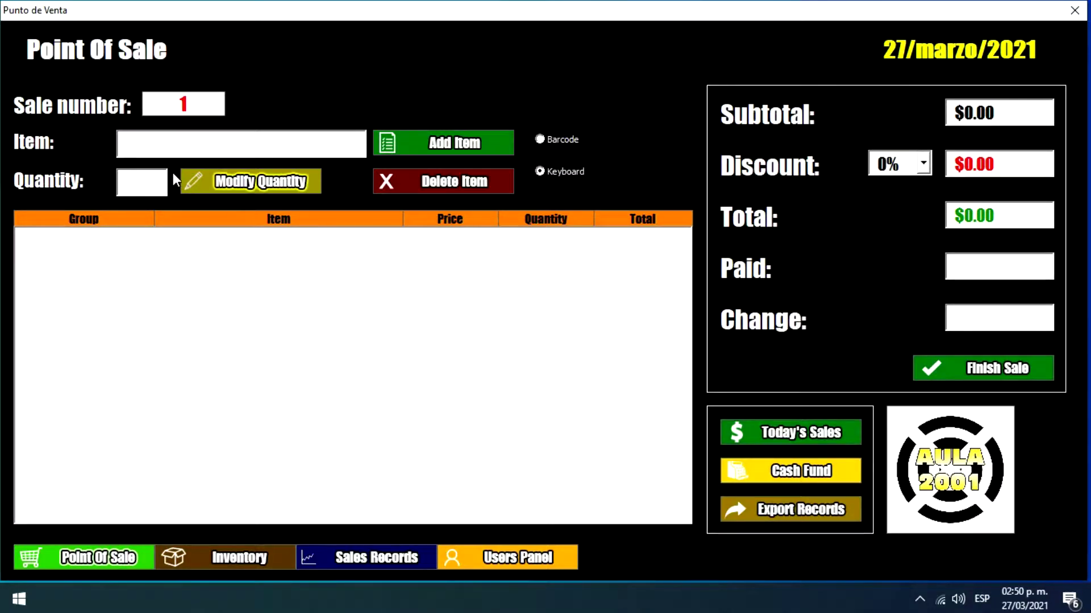
click(145, 144)
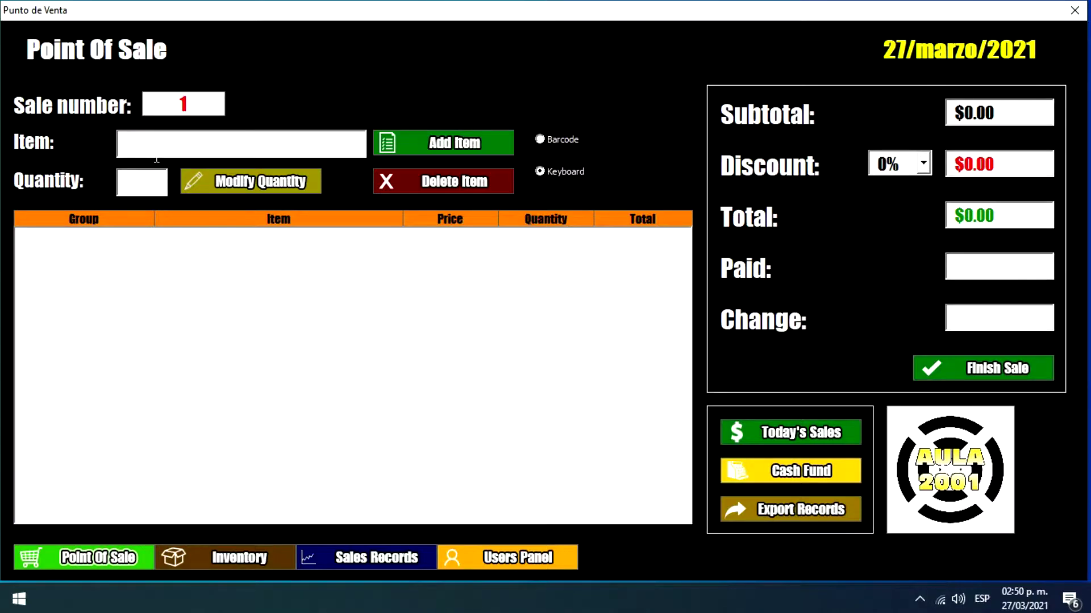
Step: Add one Coke Cola at $3.00 to sale 1, making the subtotal and total $3.00
text(cok)
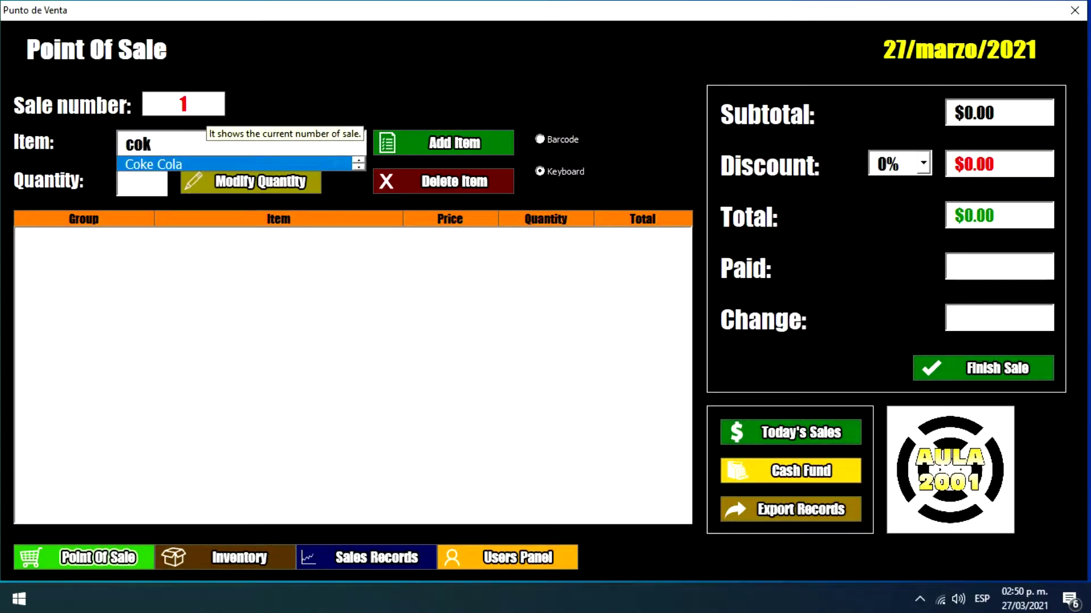
click(190, 164)
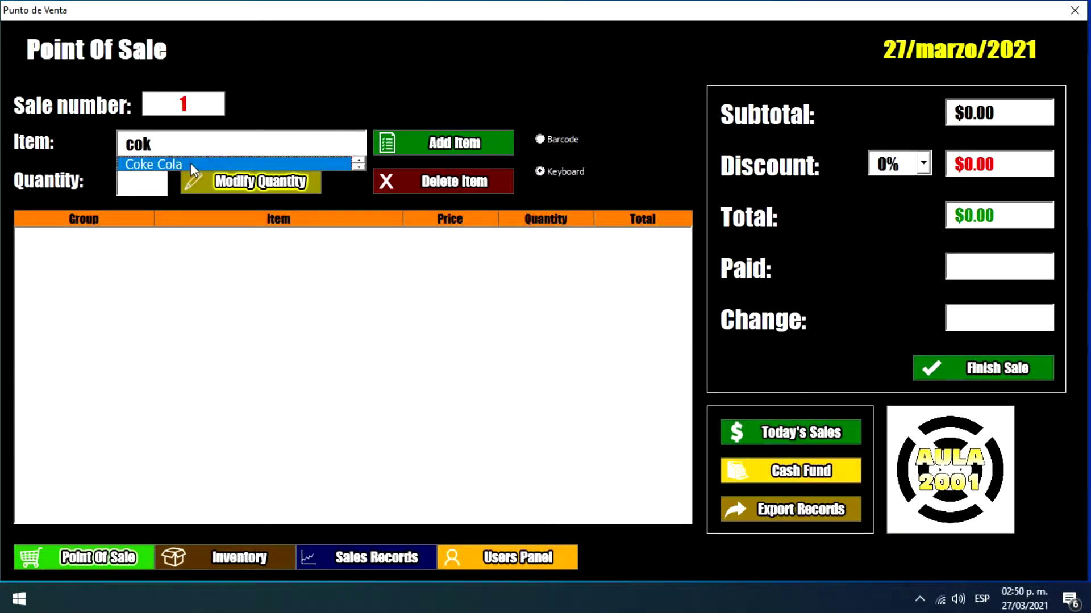
click(190, 164)
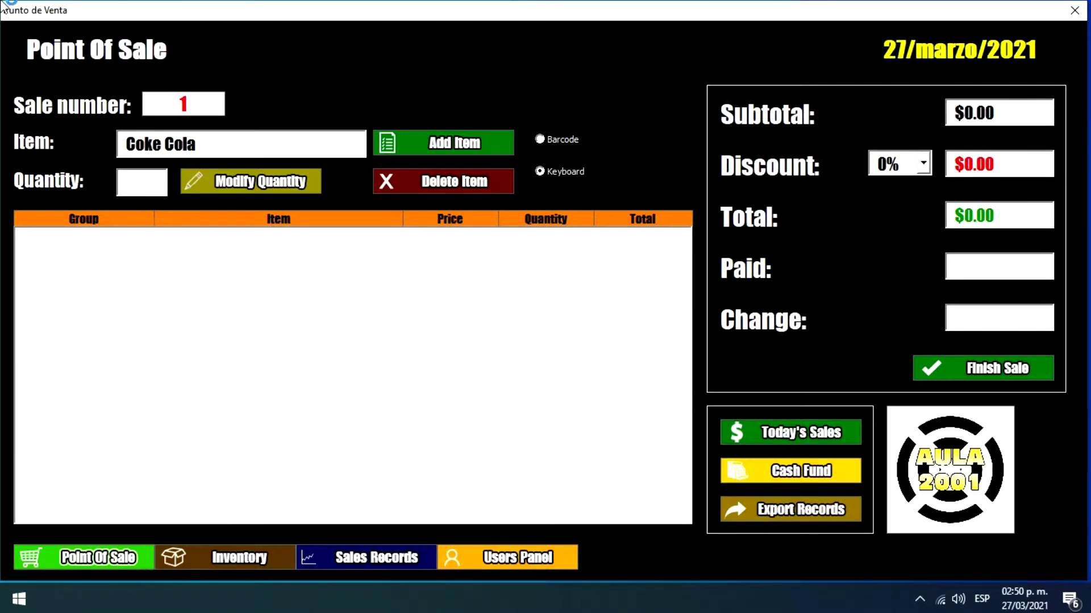
click(128, 178)
text(1)
click(458, 151)
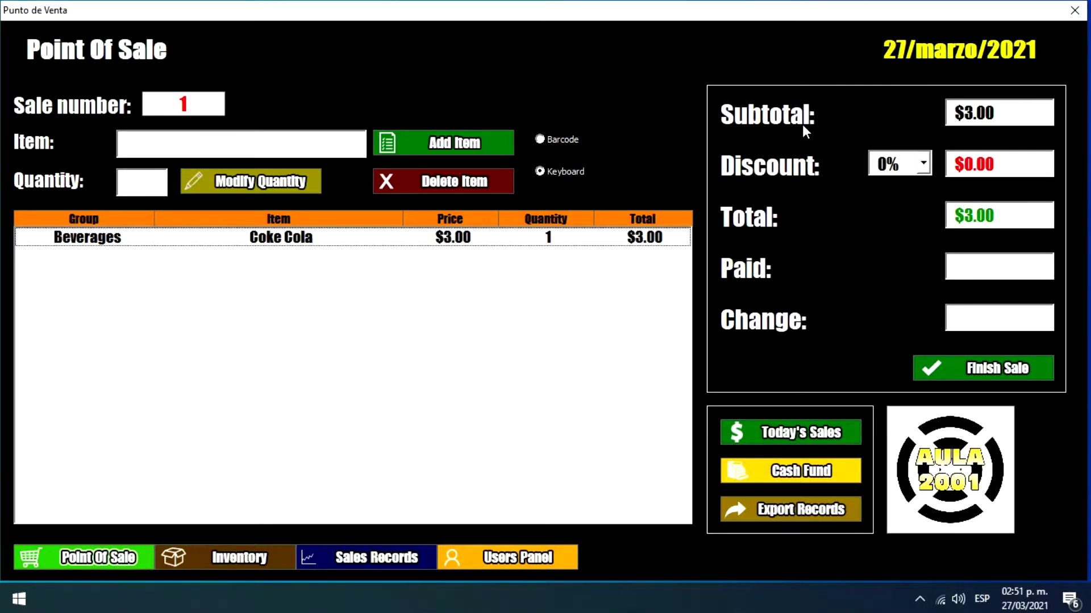
key(Tab)
click(920, 166)
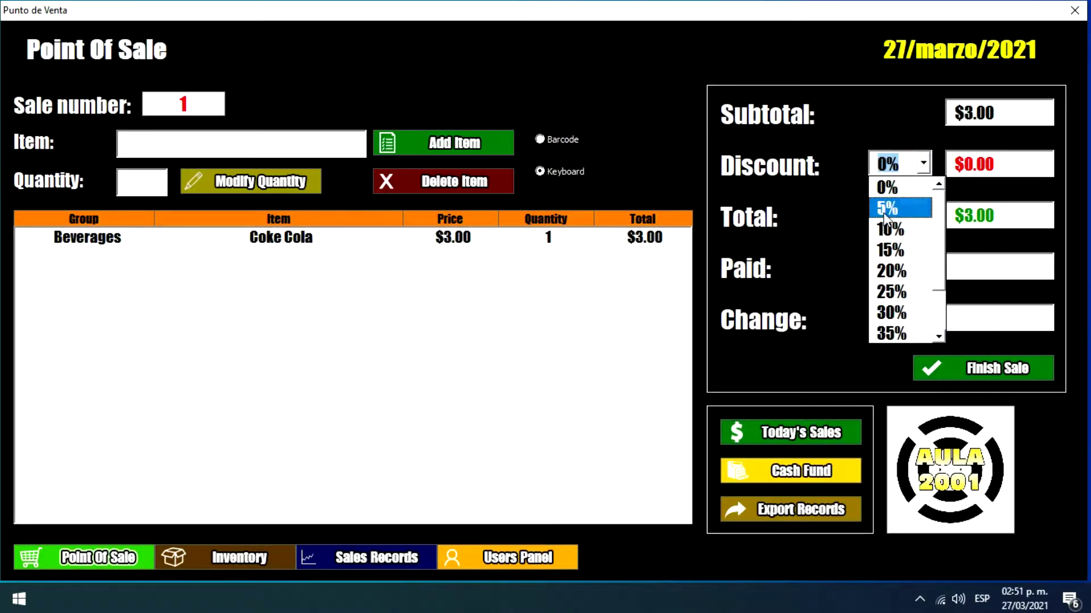
click(885, 208)
click(923, 164)
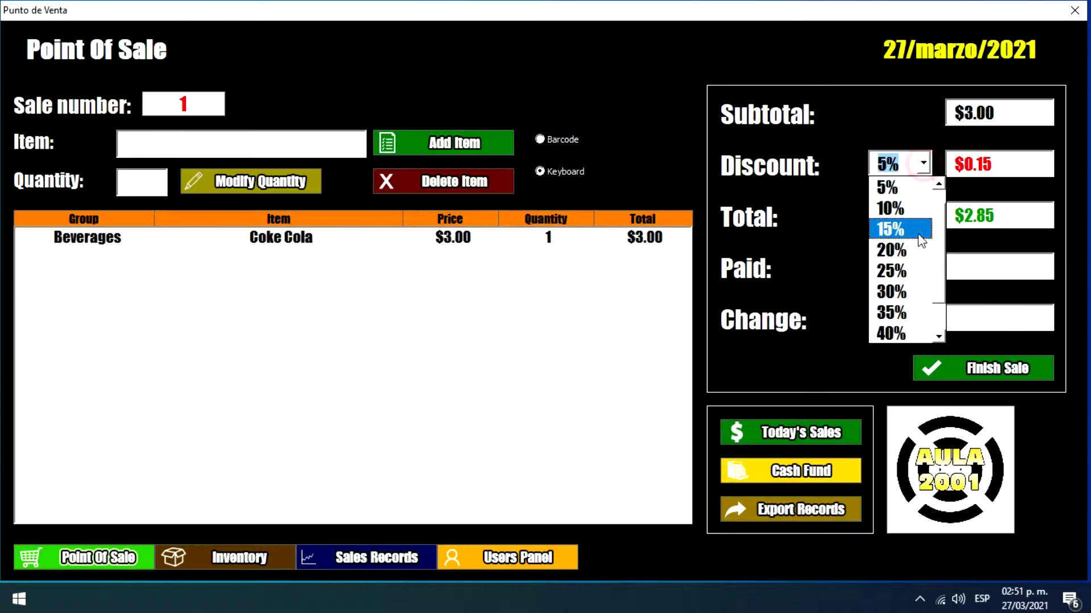
scroll(937, 331, down, 1)
click(906, 290)
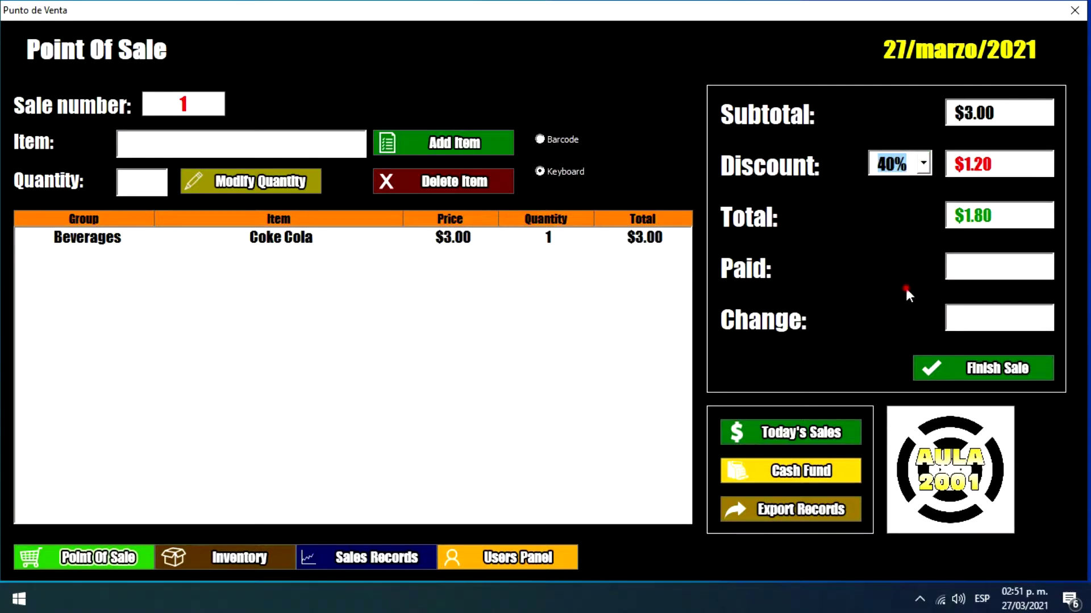
click(923, 165)
scroll(916, 205, up, 1)
scroll(917, 206, up, 1)
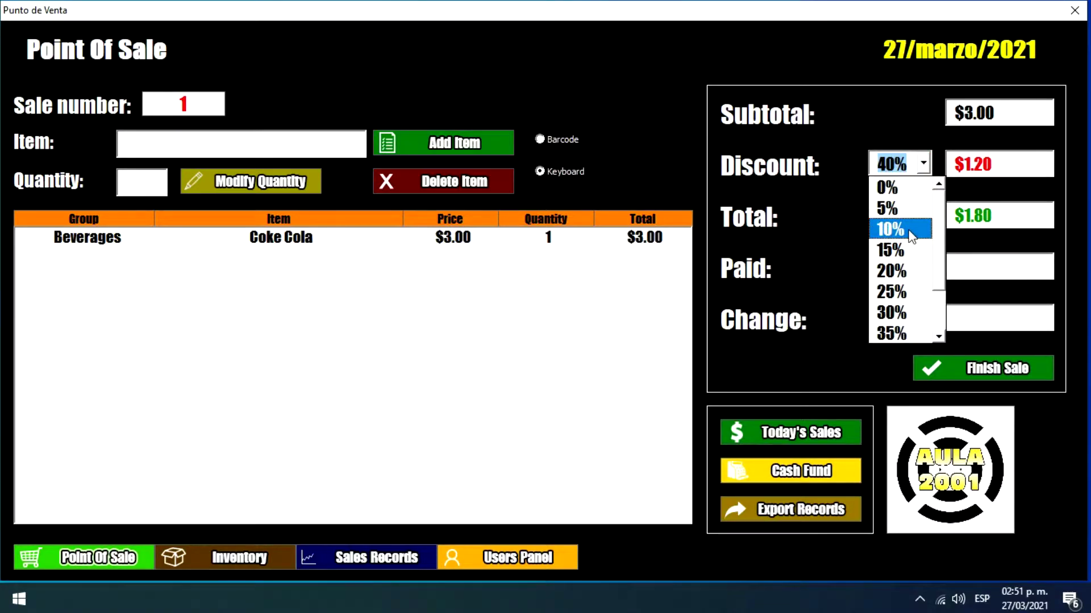
click(889, 187)
click(535, 275)
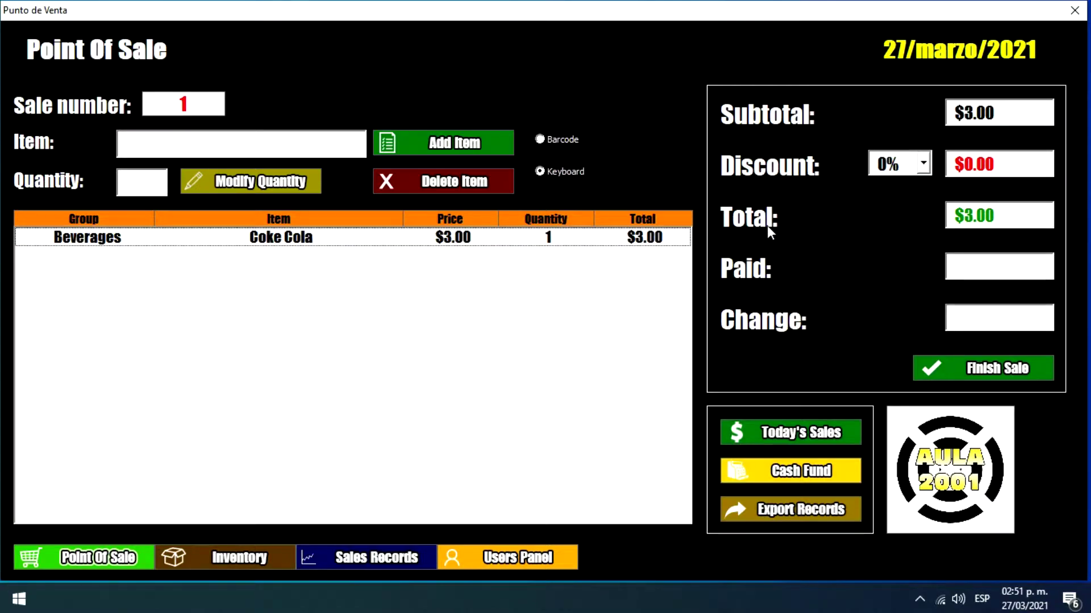
click(995, 216)
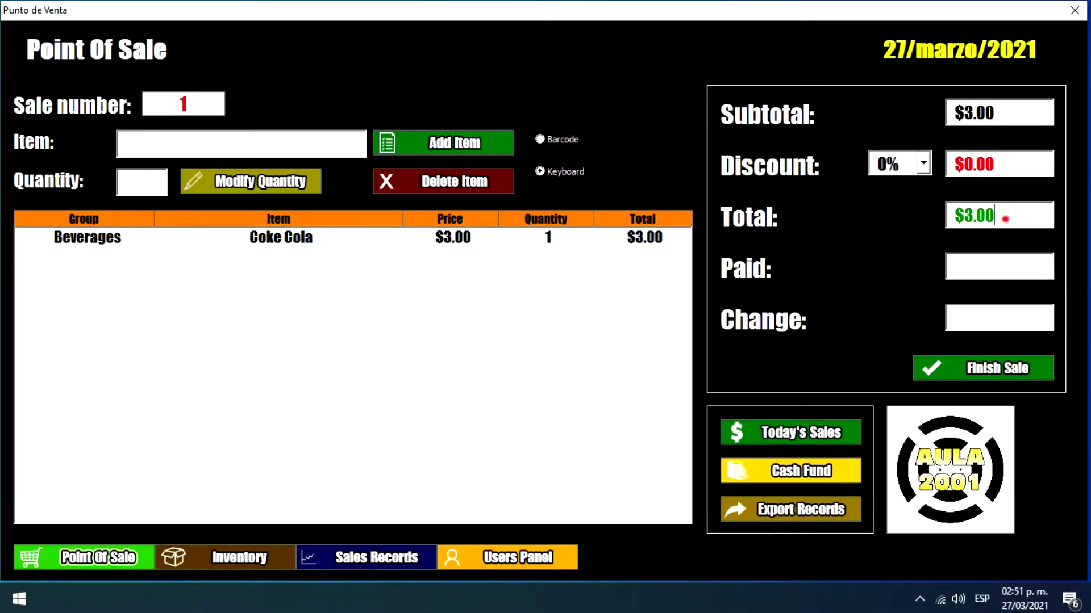
click(658, 278)
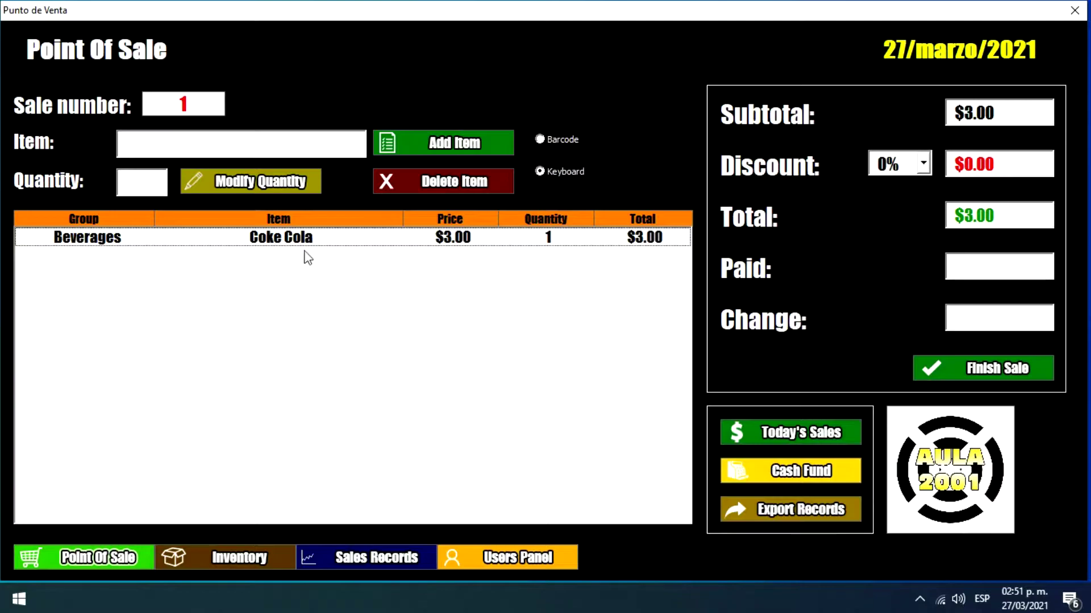
click(978, 368)
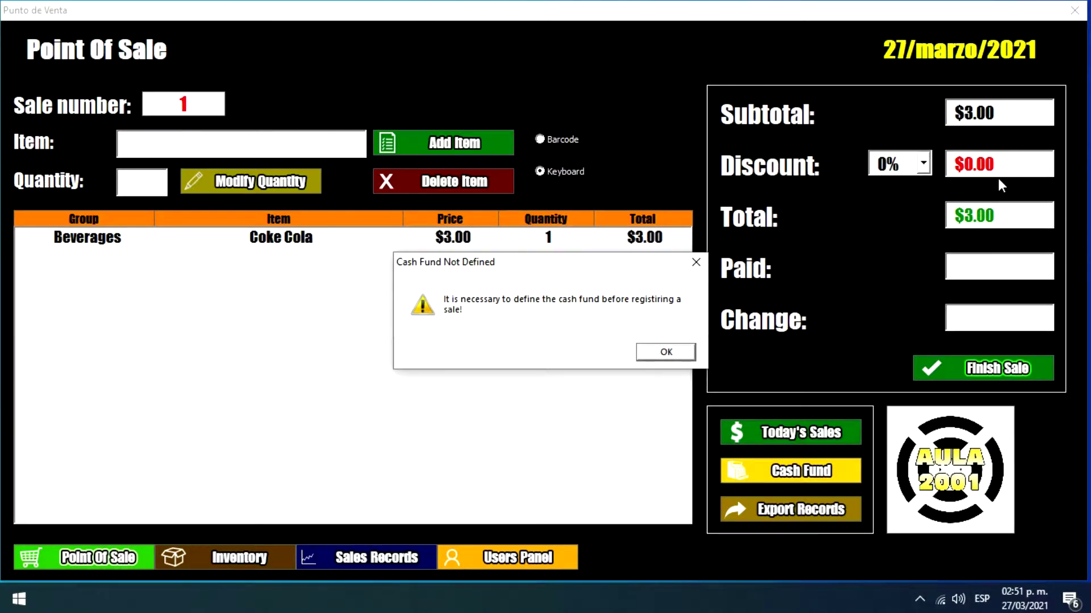
Step: Dismiss the missing cash fund warning and register a cash fund of 500
click(661, 355)
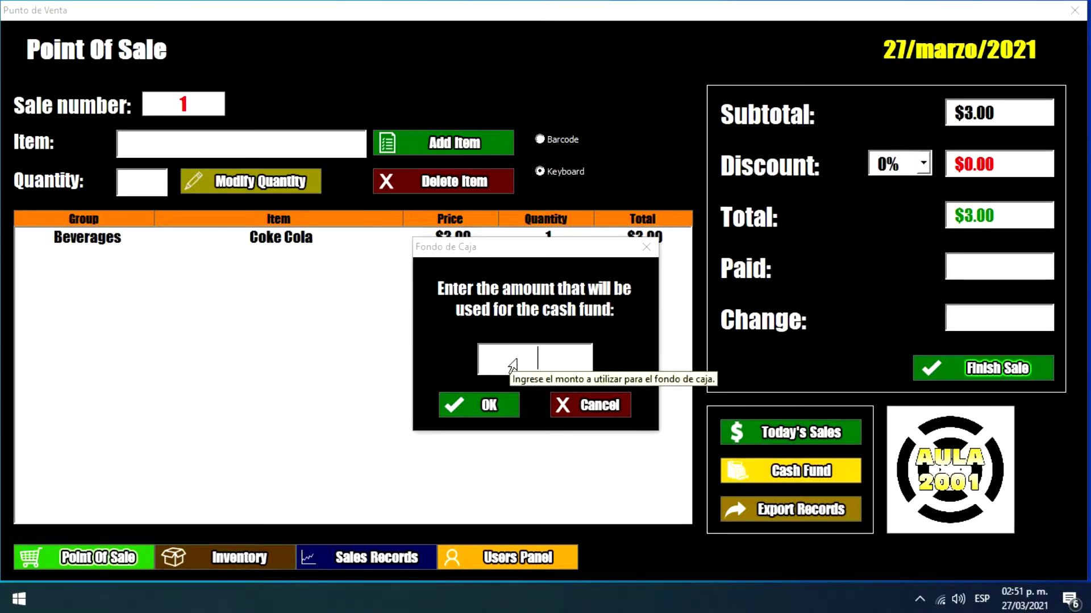
click(565, 357)
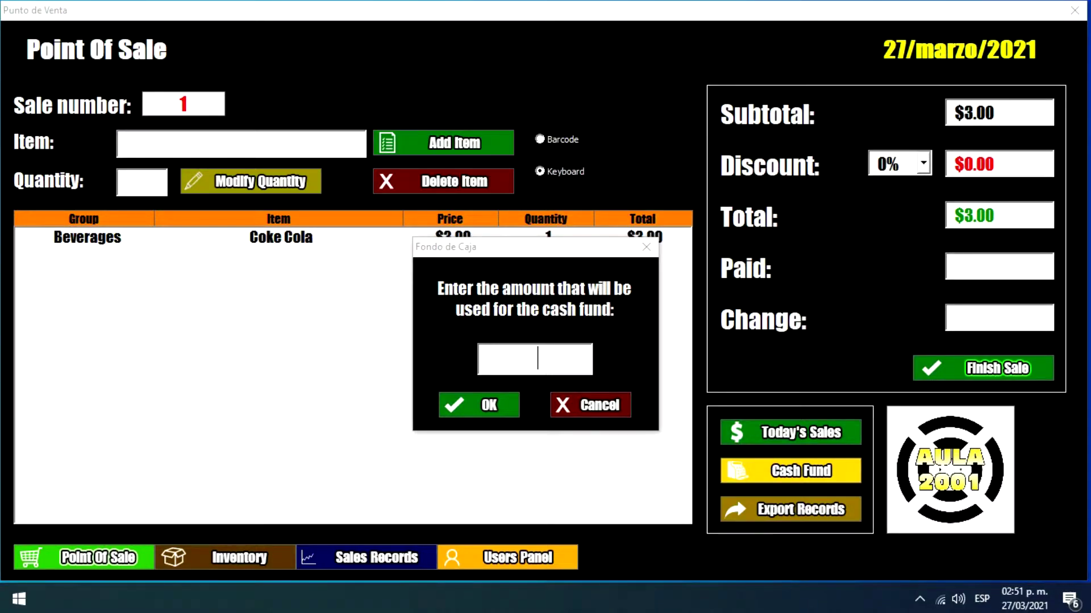
text(500)
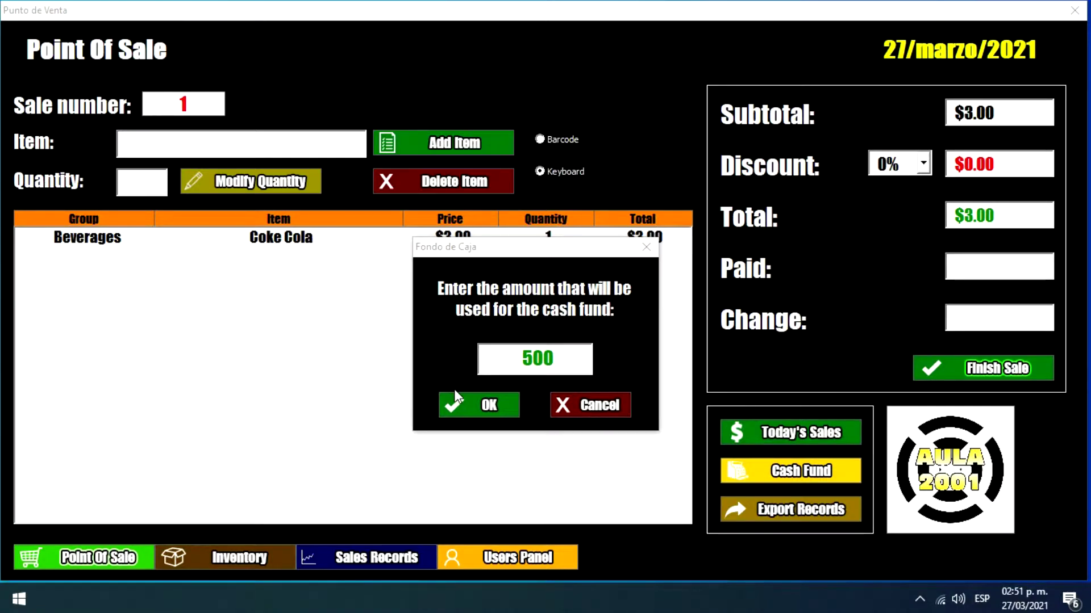
click(461, 396)
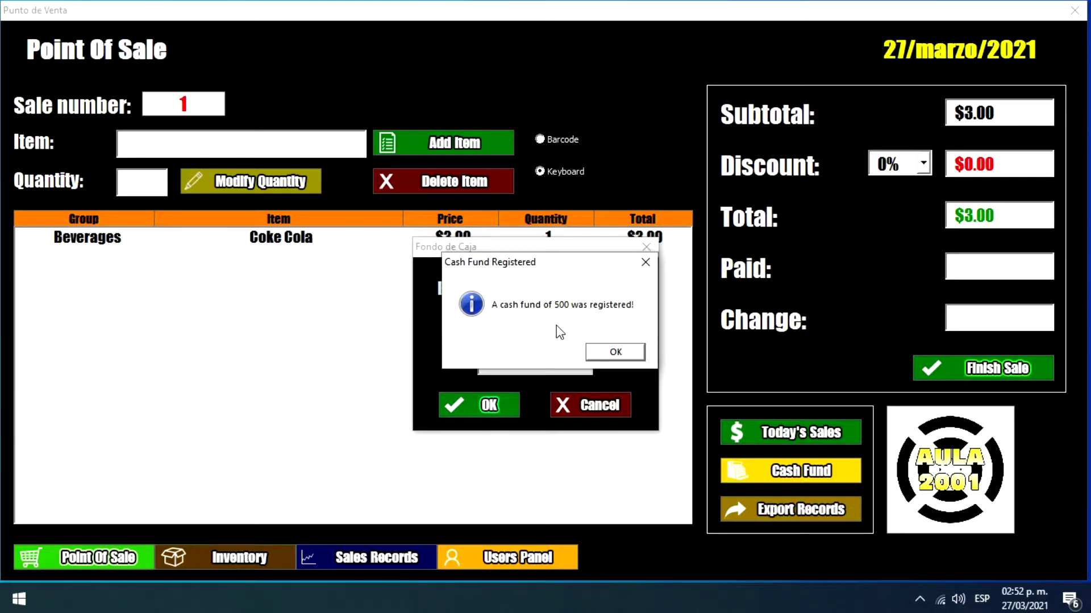
click(626, 353)
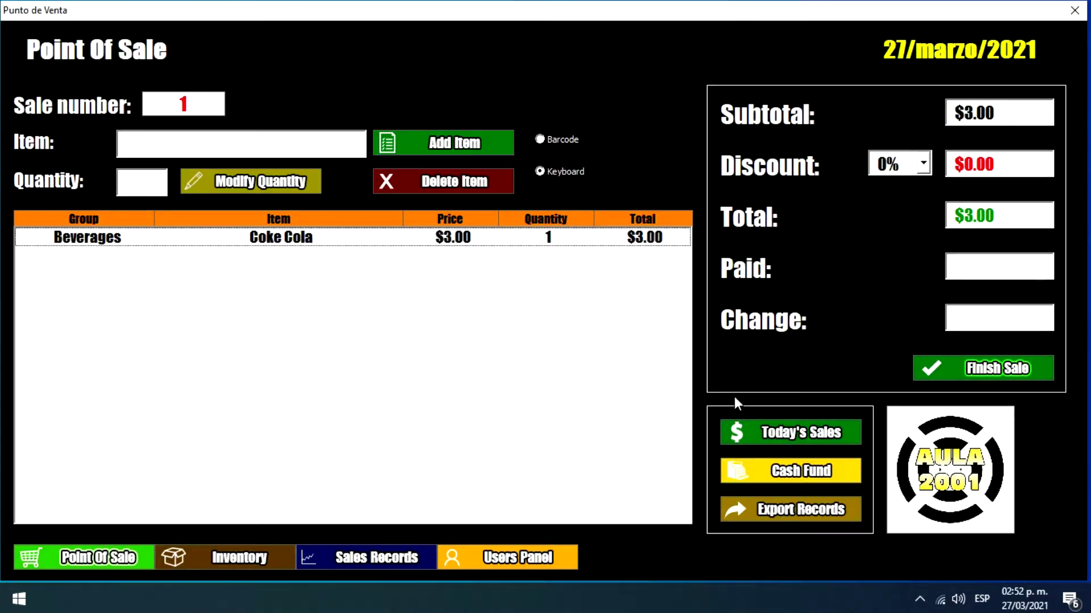
Step: Register sale 1 without printing a ticket, then view the cash-in-register summary totalling $503.00
click(949, 372)
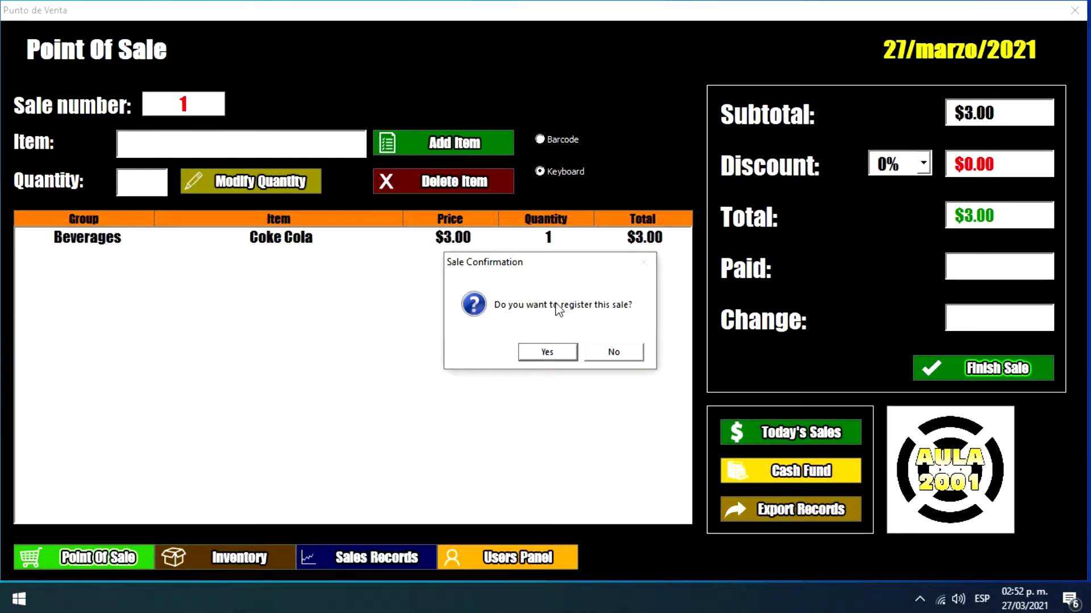
click(548, 352)
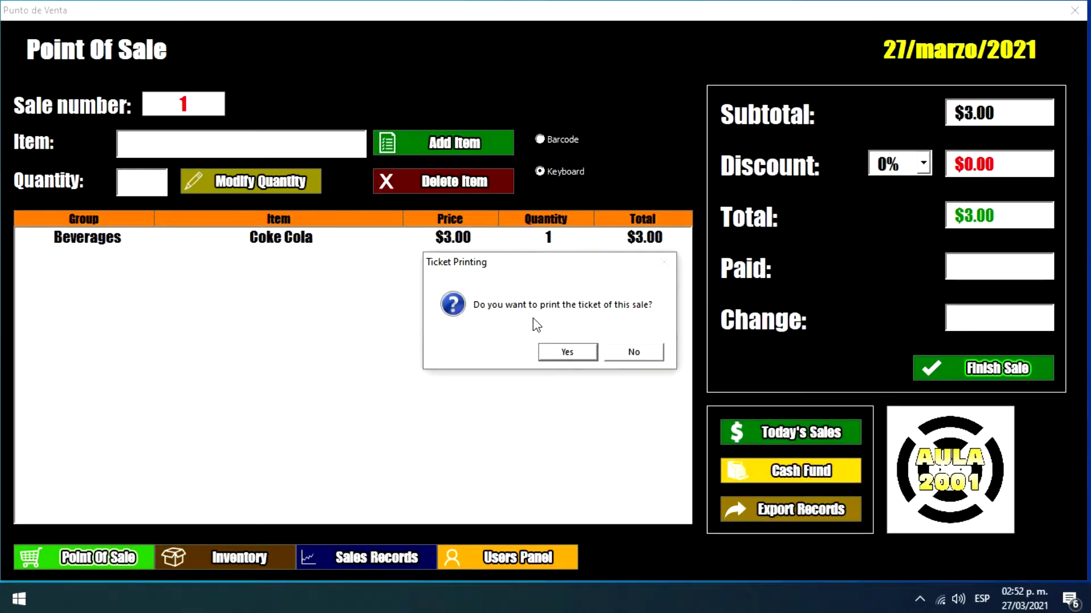
click(651, 353)
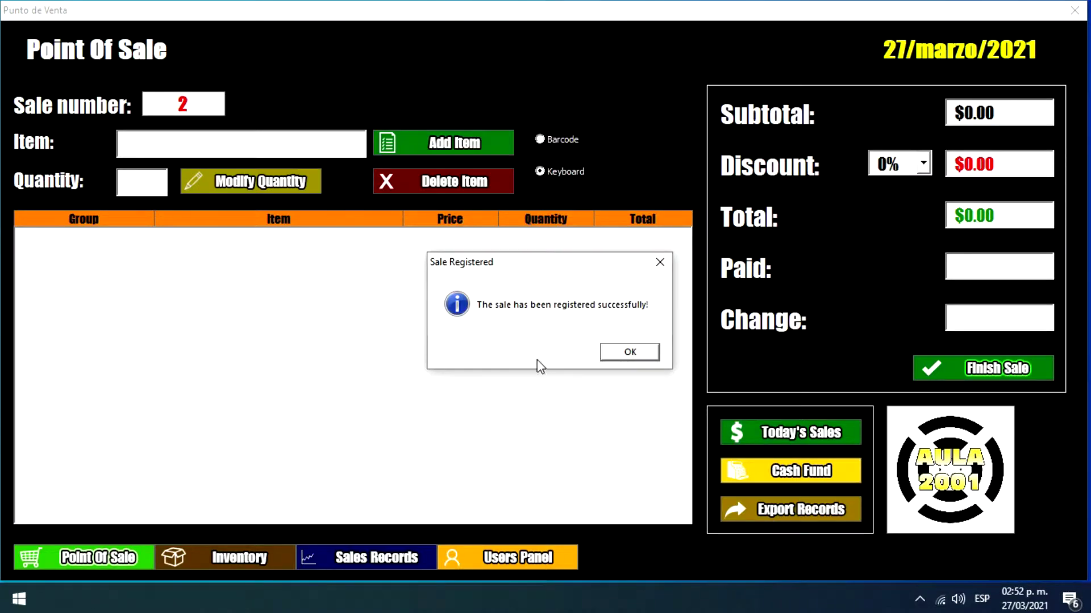
click(604, 355)
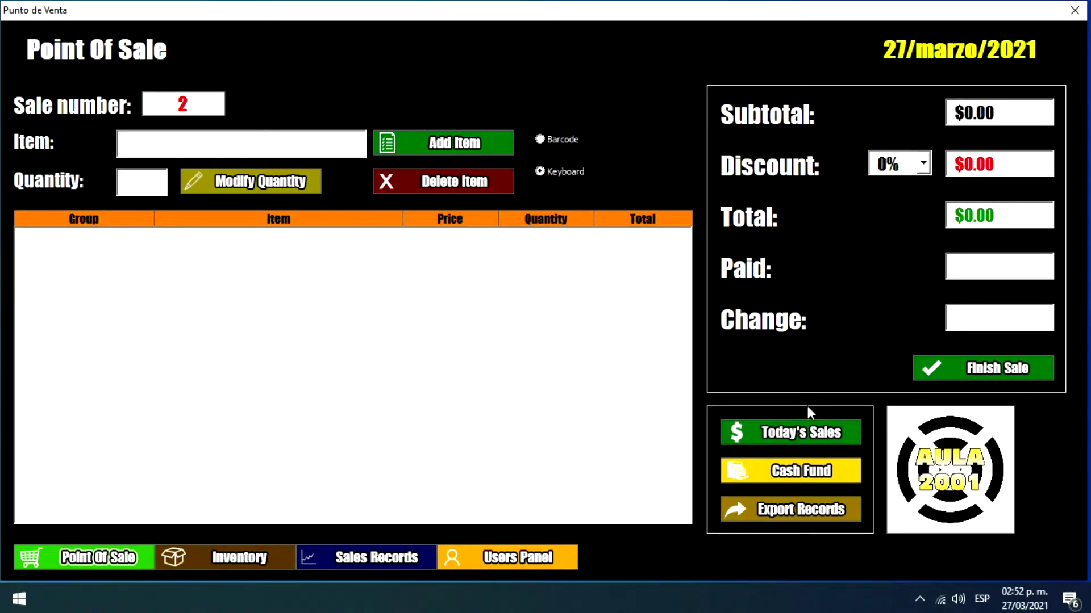
click(777, 432)
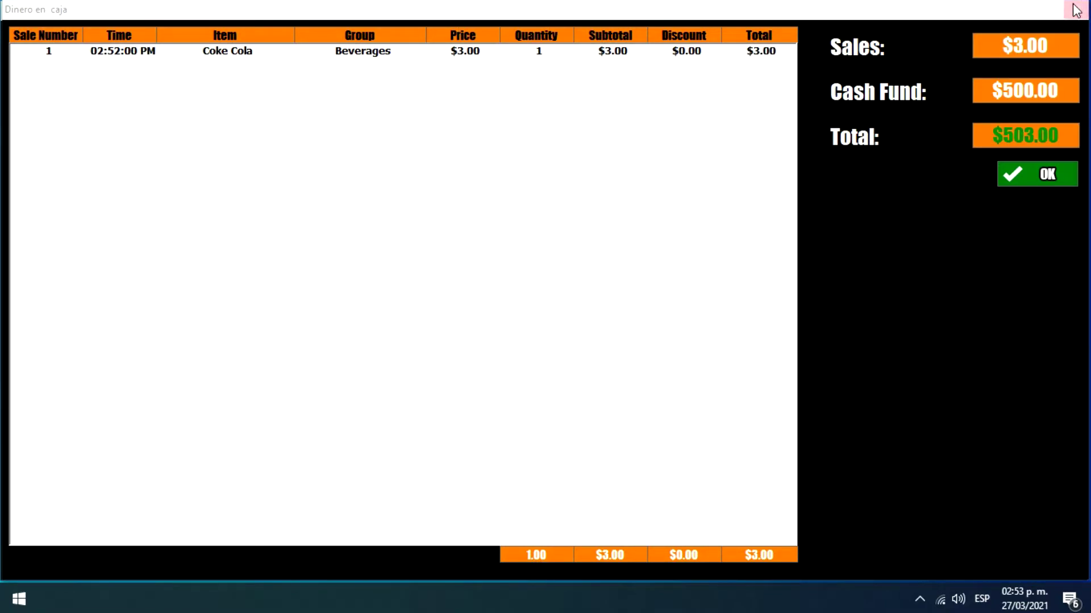
Step: Close the Dinero en caja summary to get back to the empty sale screen
click(1048, 179)
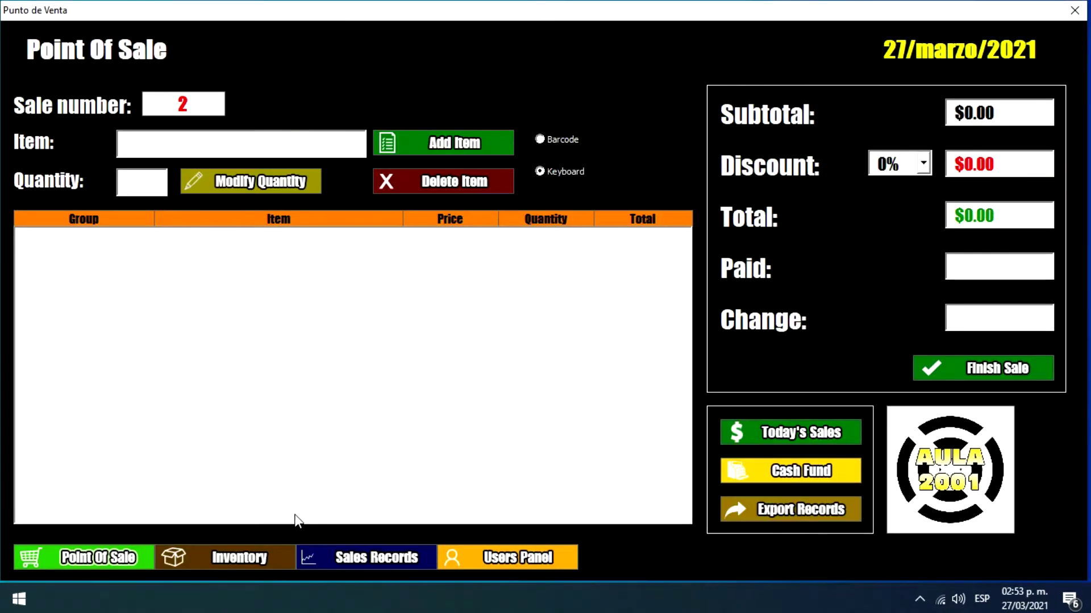
Step: Open the inventory, step through the Add New Item name, cost and stock fields, and close it unsaved
click(261, 559)
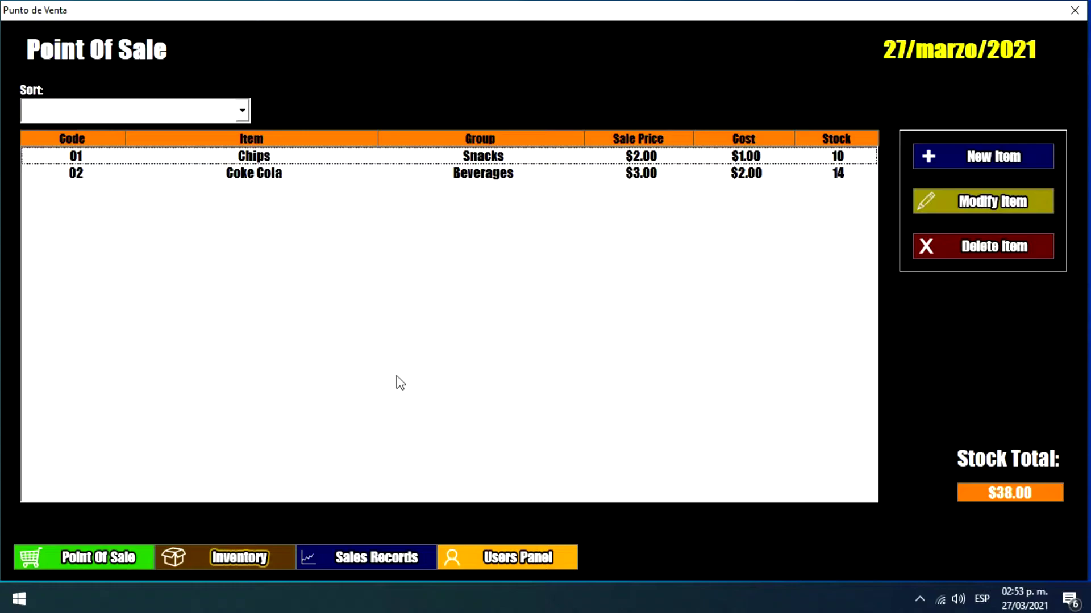
click(946, 156)
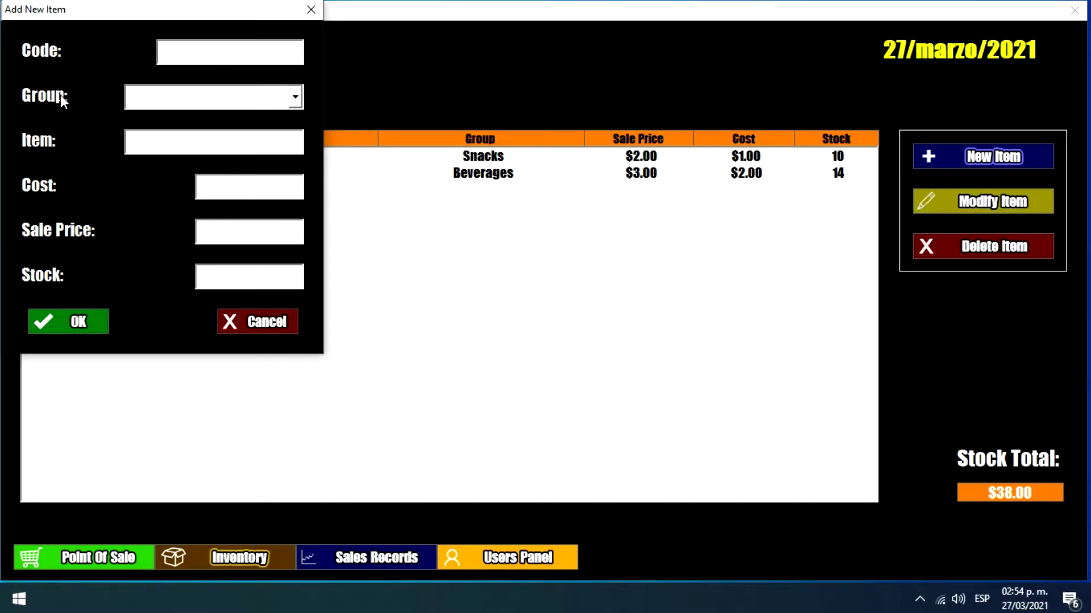
click(133, 143)
click(220, 227)
click(225, 276)
click(302, 19)
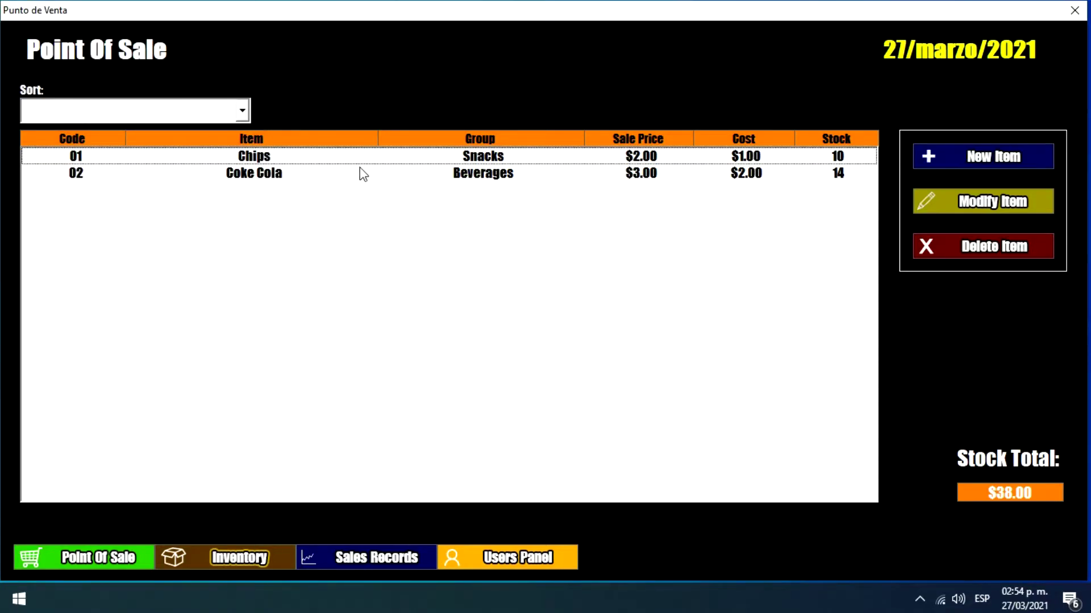
click(245, 114)
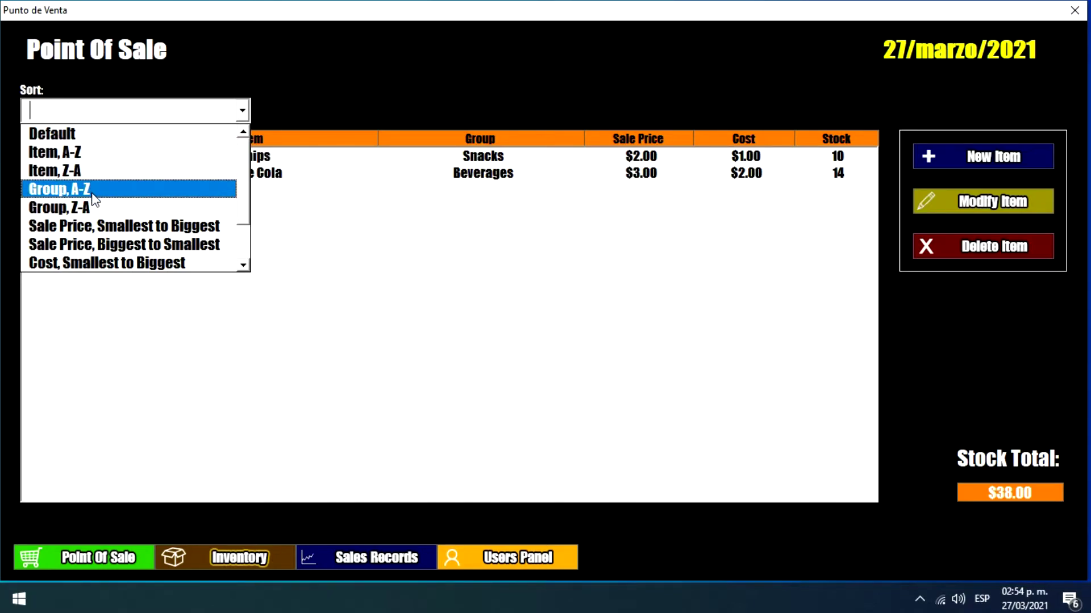
Step: Sort the inventory by Stock, Smallest to Biggest, then go to the Sales Records view
click(227, 188)
click(239, 120)
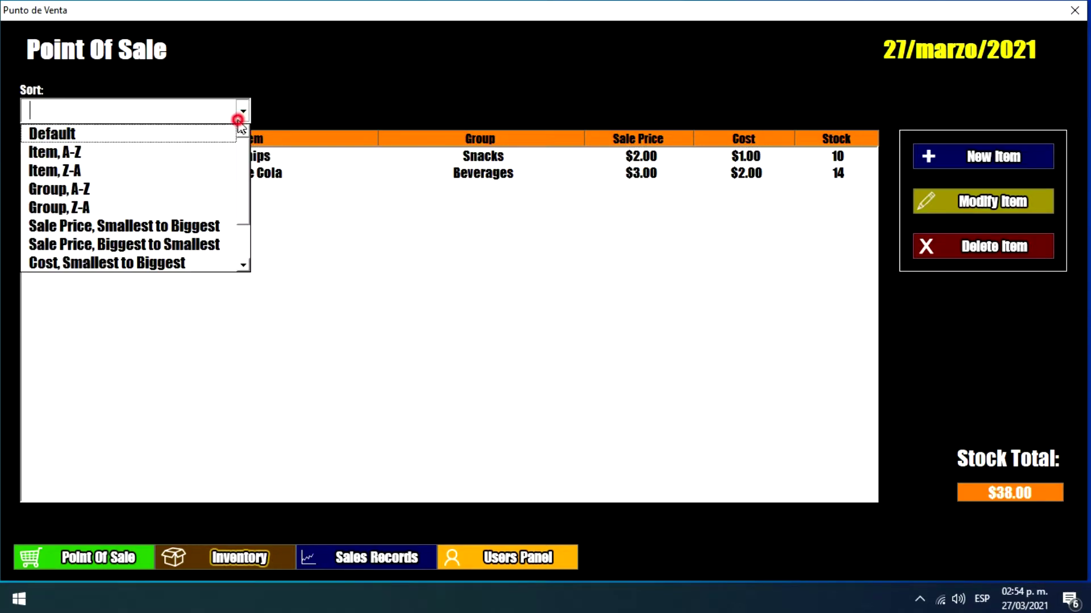
drag(239, 199, 233, 233)
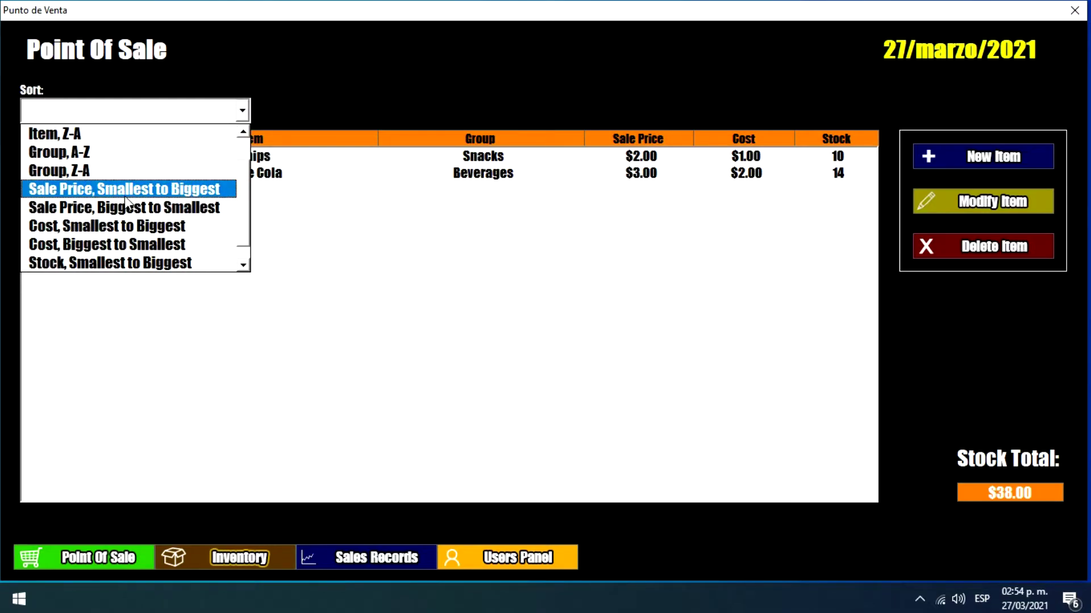
click(129, 264)
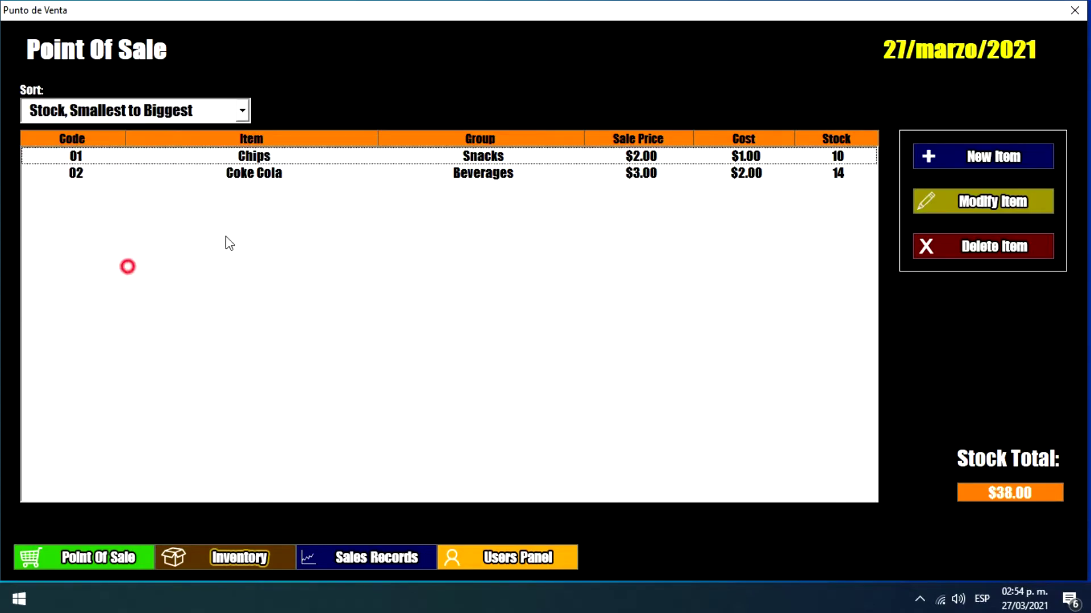
click(238, 111)
click(598, 217)
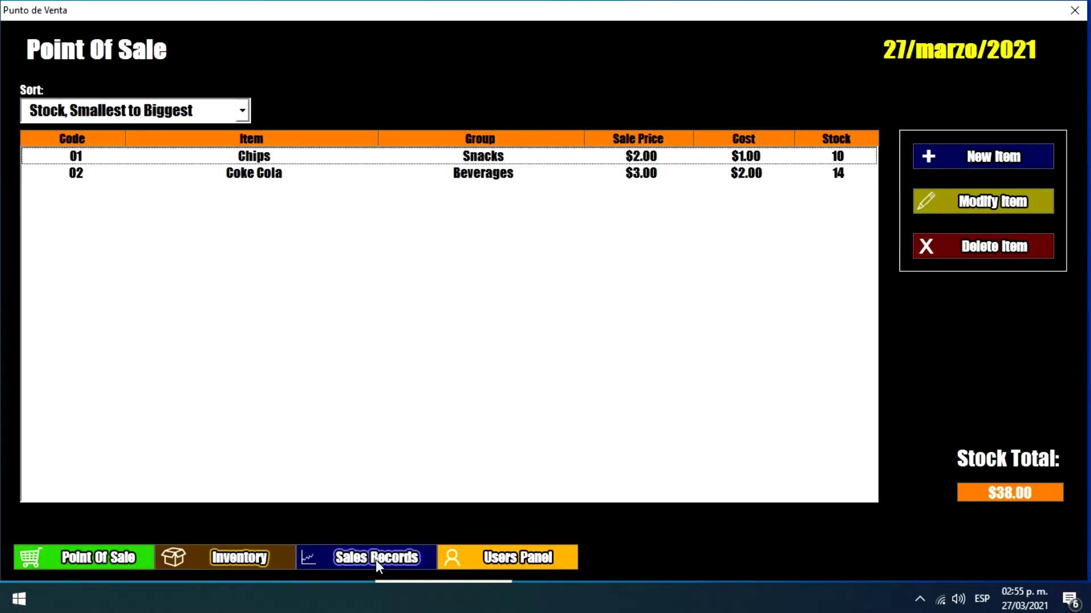
click(407, 561)
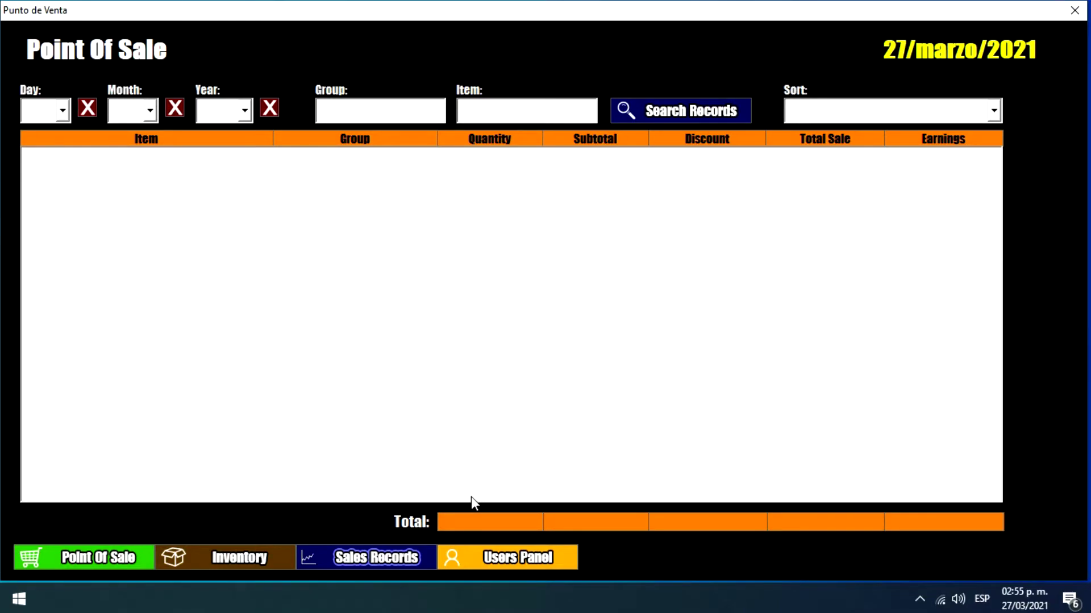
Step: Set the sales records Year filter to 2021, leaving the Group and Item filters blank
click(250, 115)
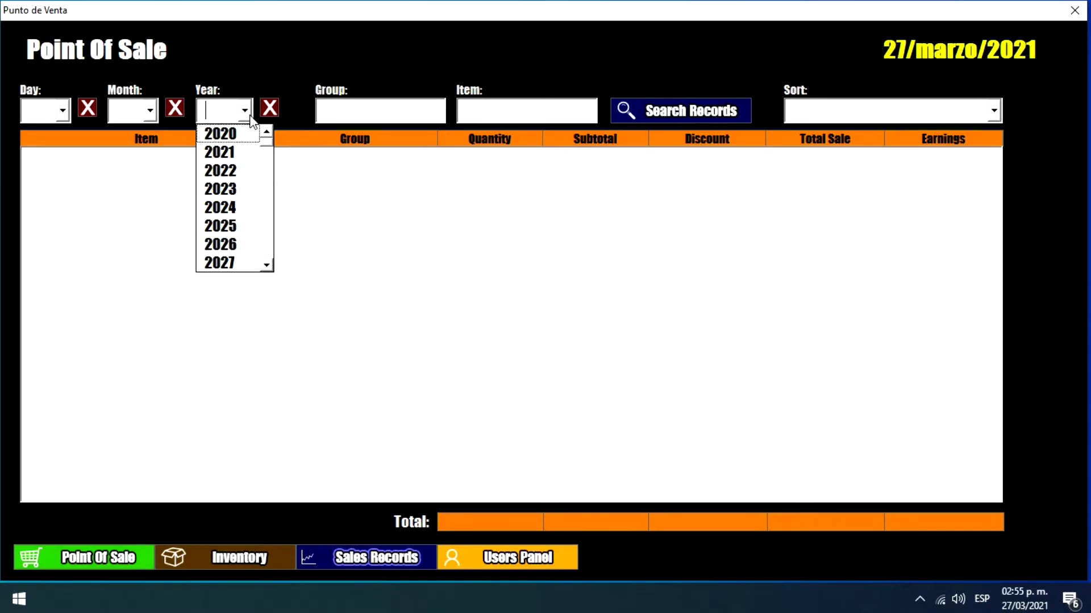
click(249, 153)
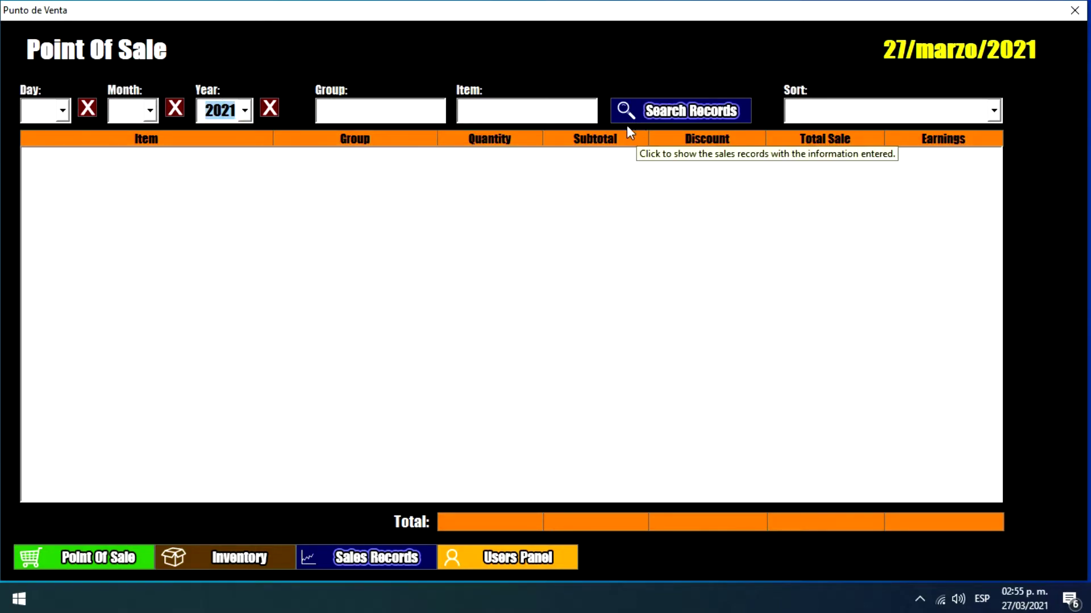
click(369, 114)
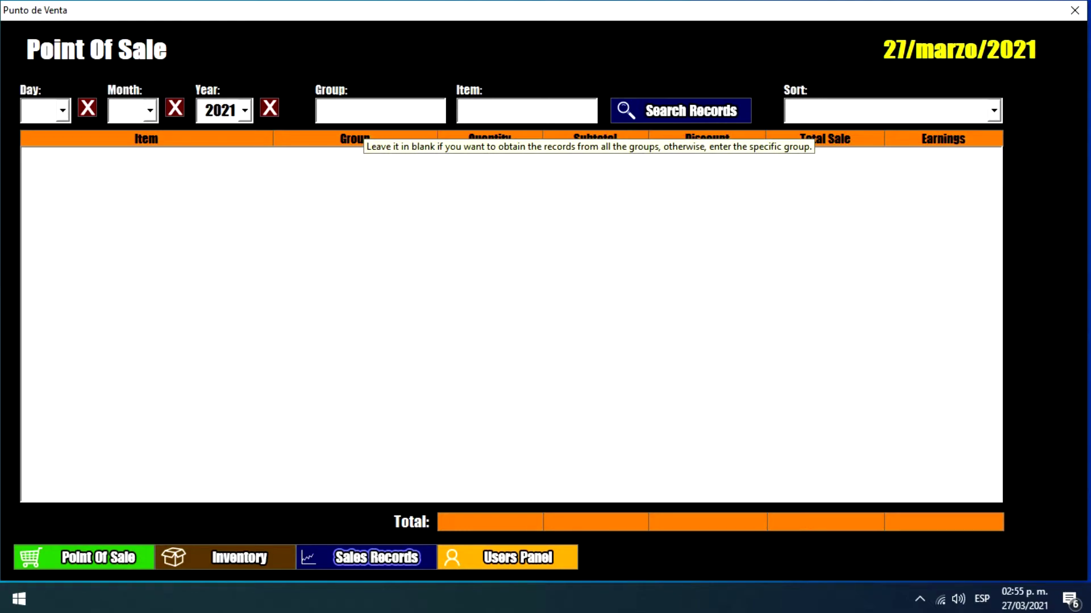
click(363, 112)
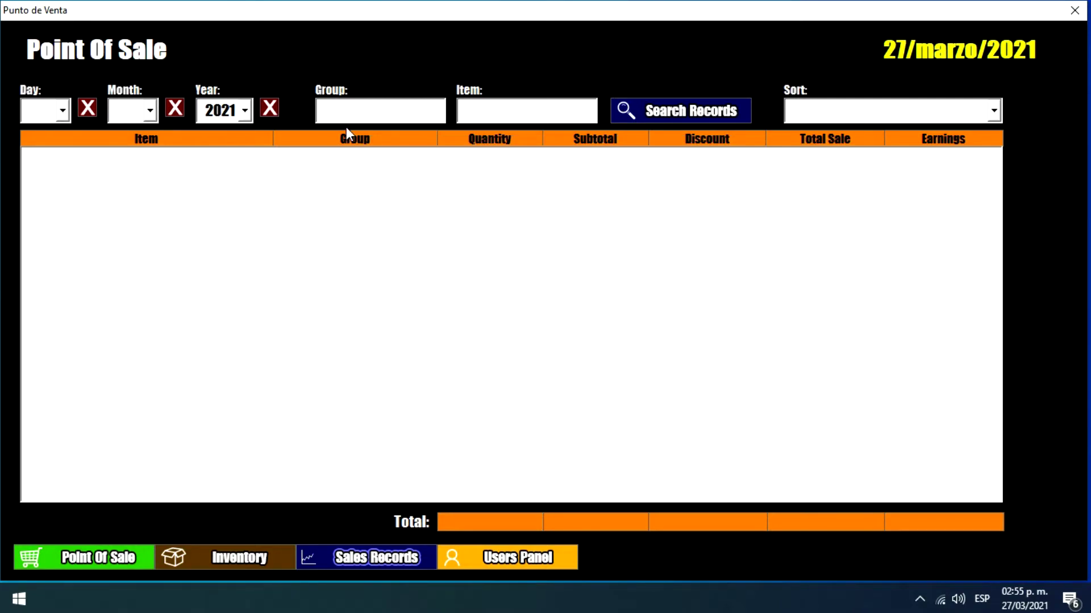
click(563, 110)
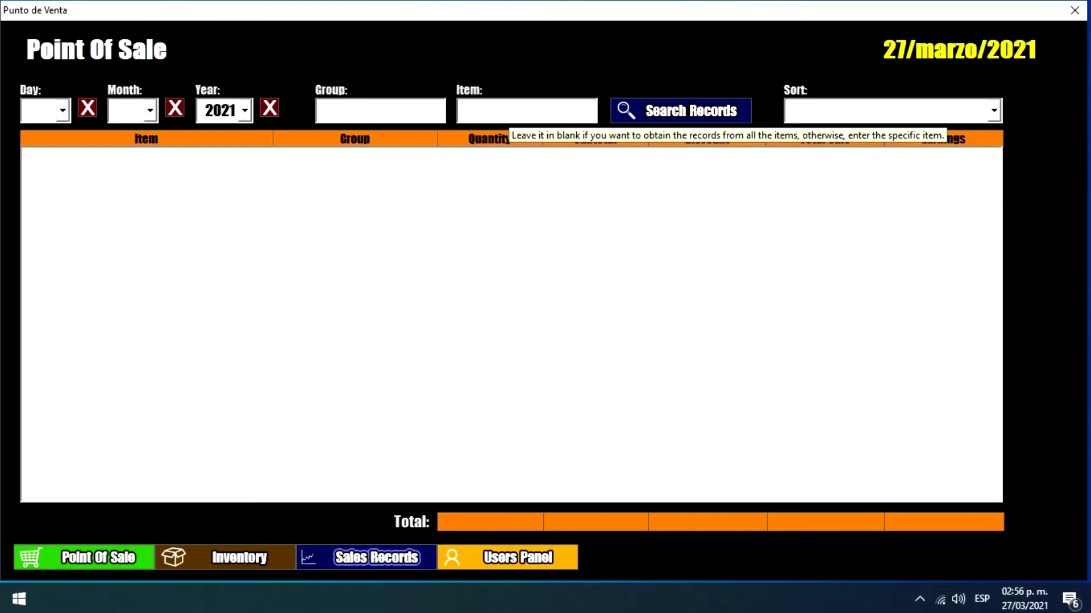
Step: Search the 2021 sales records, listing Tomatoes and Sauce with $14.00 sales and $5.00 earnings
click(661, 108)
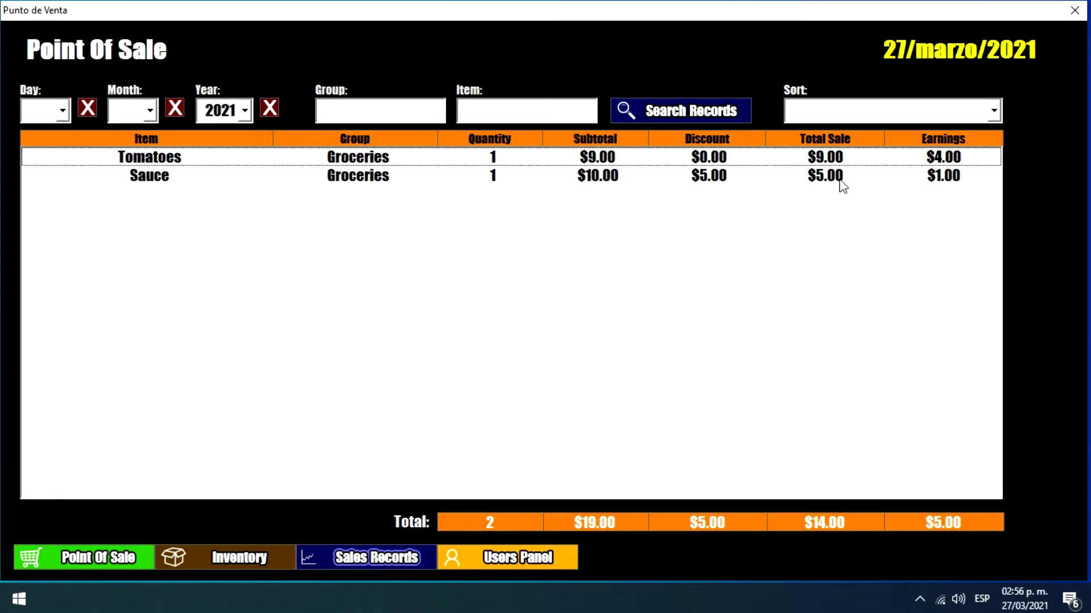
click(827, 113)
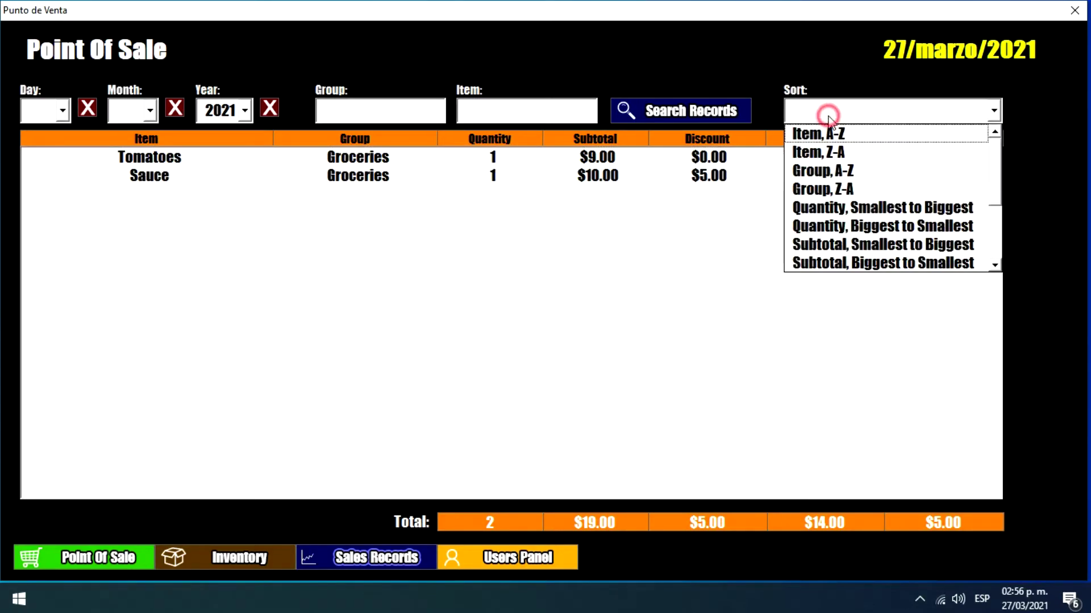
click(193, 520)
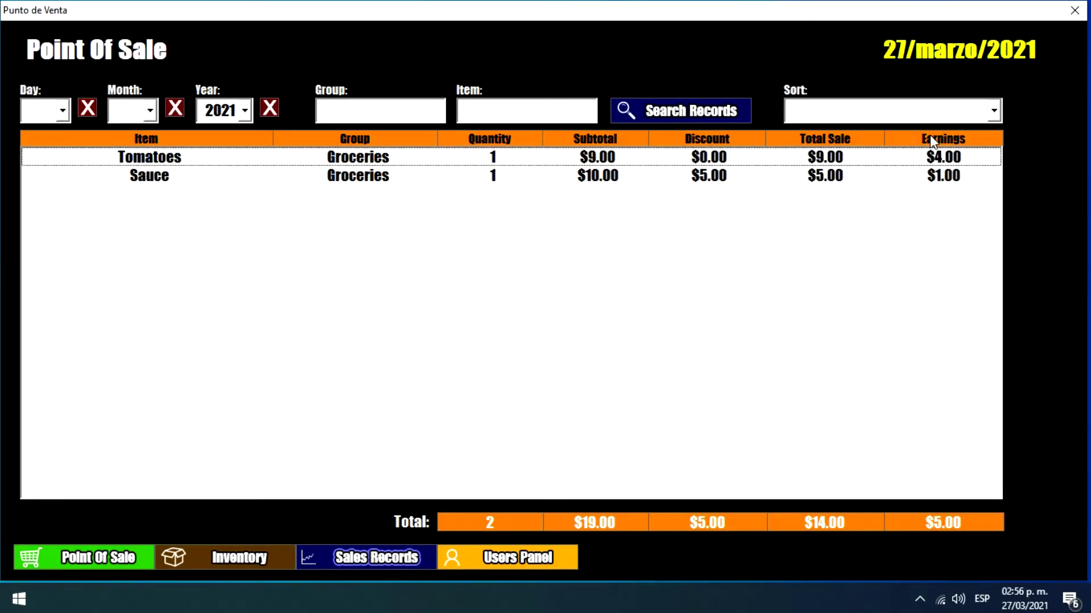
Step: Browse the sales records sort options without choosing one, then move to the Users Panel
click(926, 114)
scroll(927, 163, down, 1)
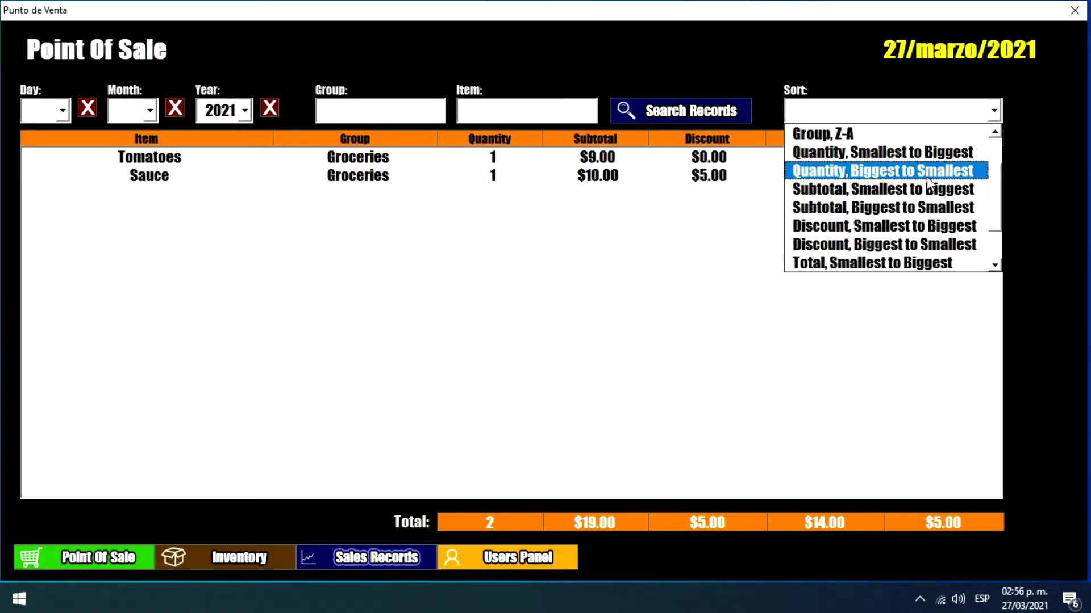
scroll(929, 193, up, 1)
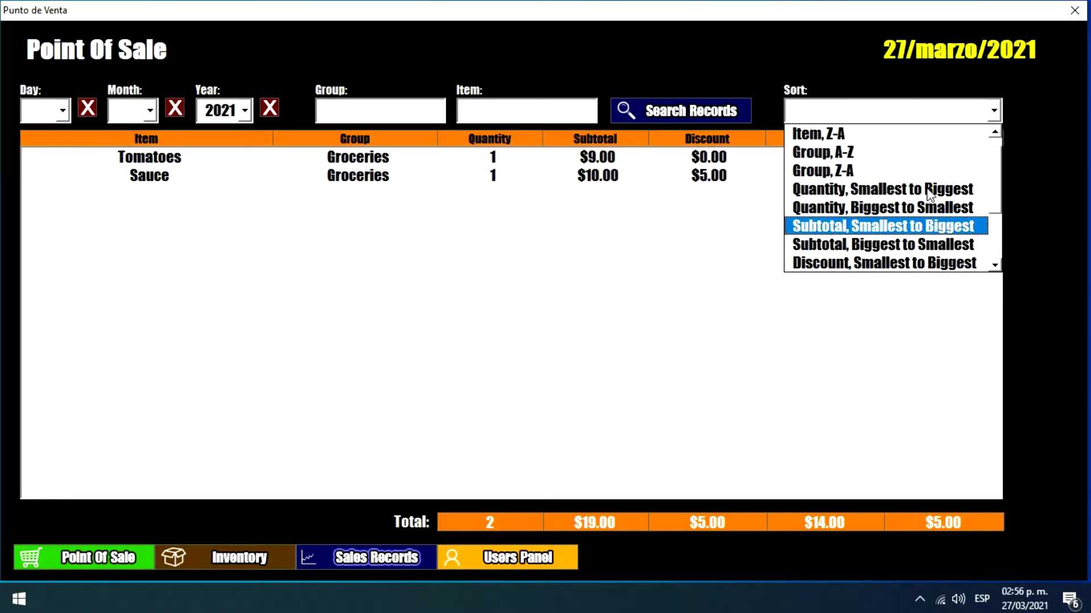
scroll(916, 195, down, 1)
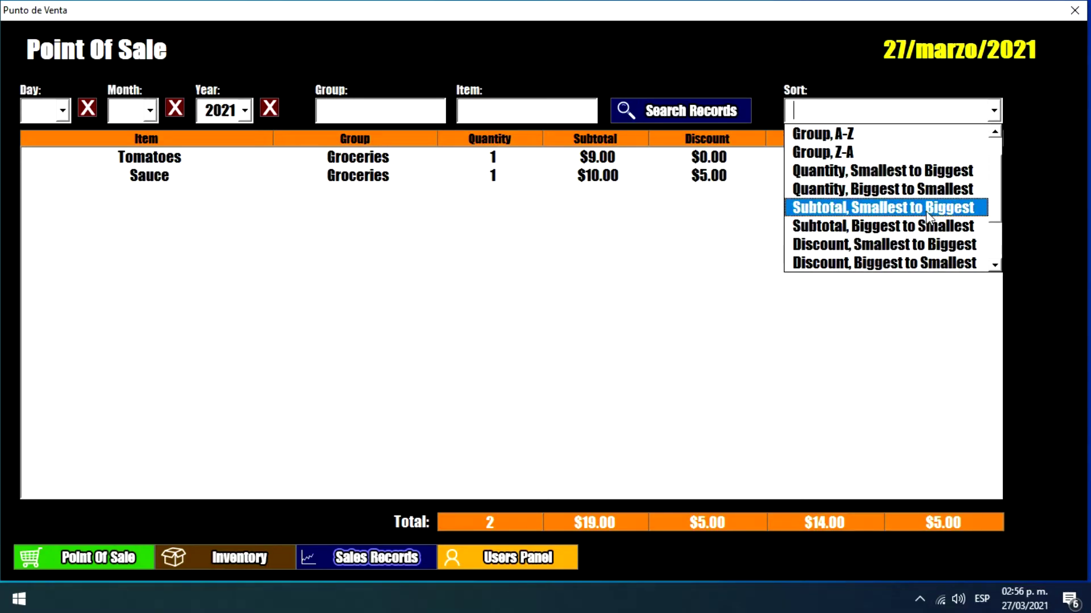
scroll(929, 218, up, 2)
click(723, 282)
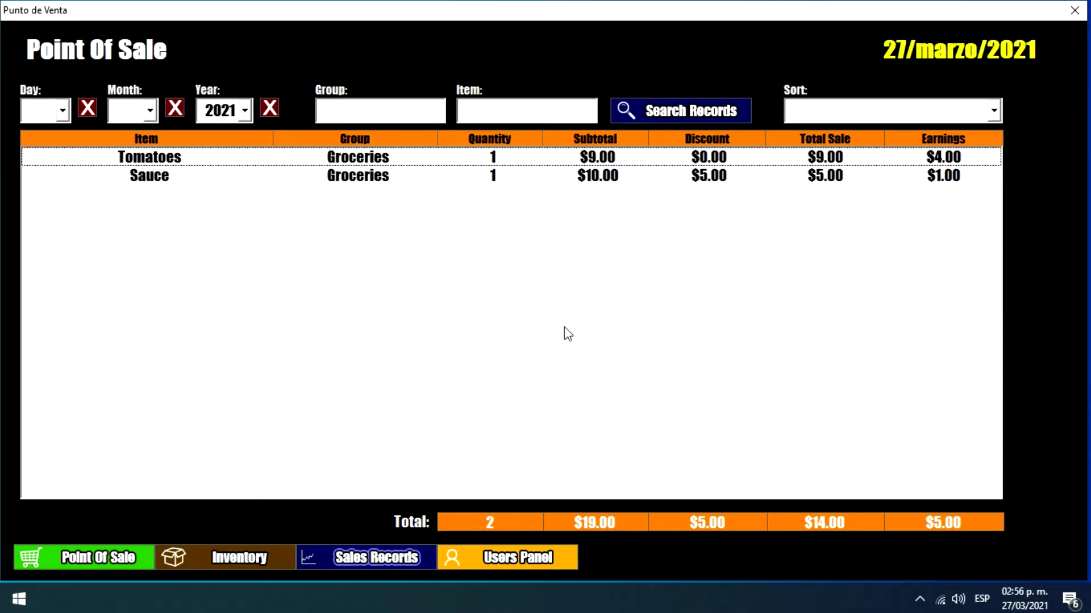
click(507, 558)
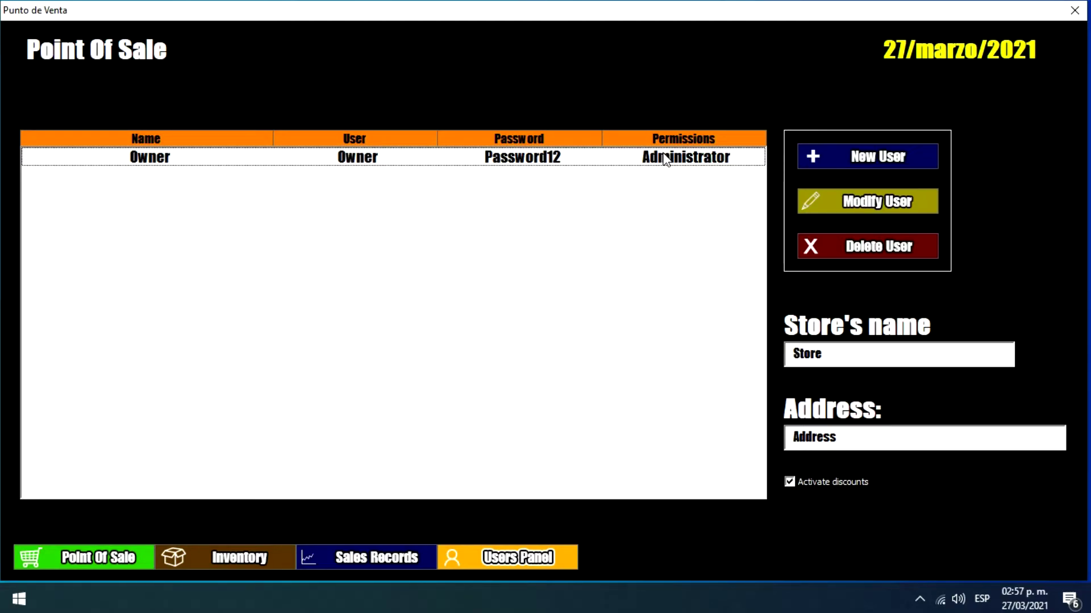
Step: Attempt to delete the Owner account and dismiss the warning that one administrator must remain
click(653, 163)
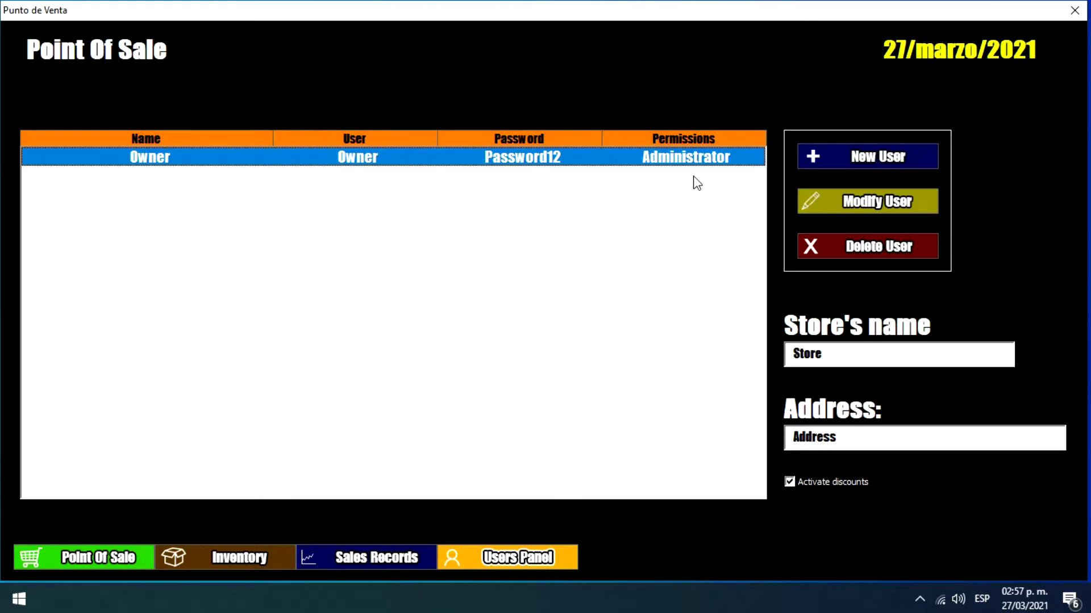
click(841, 246)
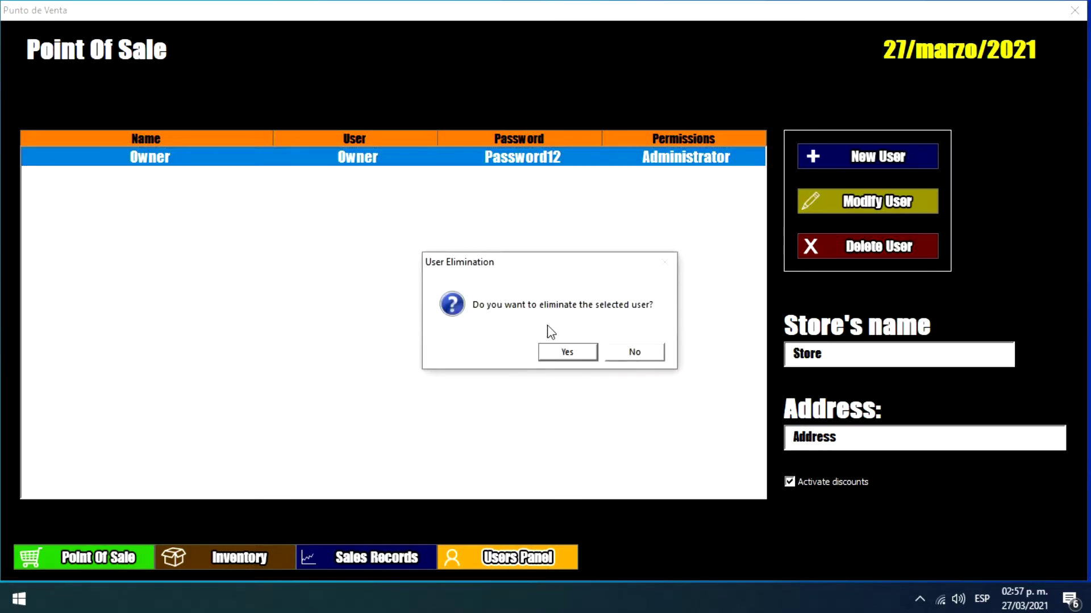
click(575, 350)
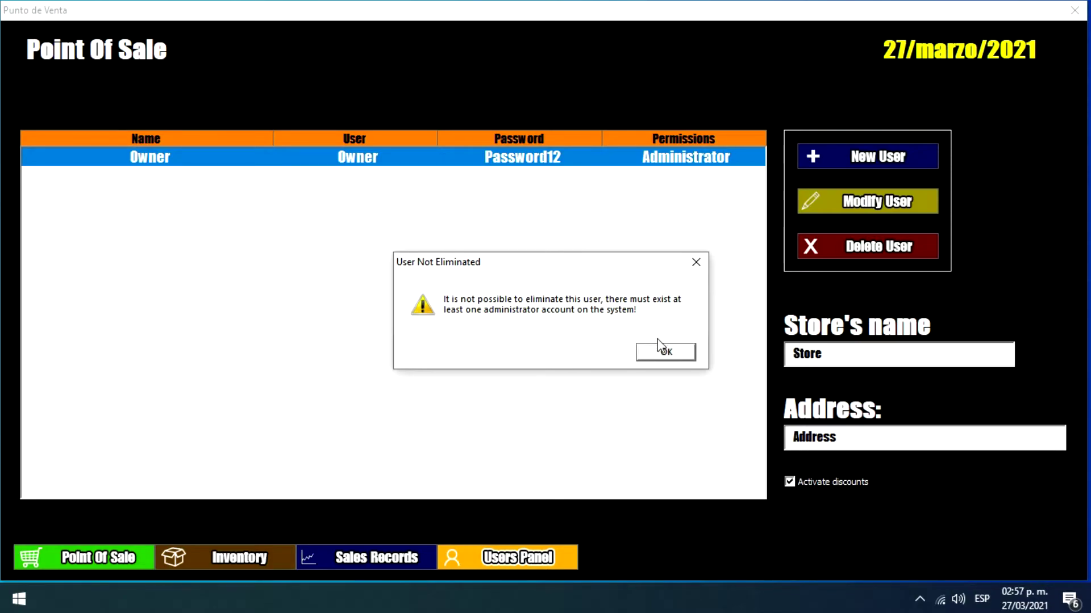
click(659, 349)
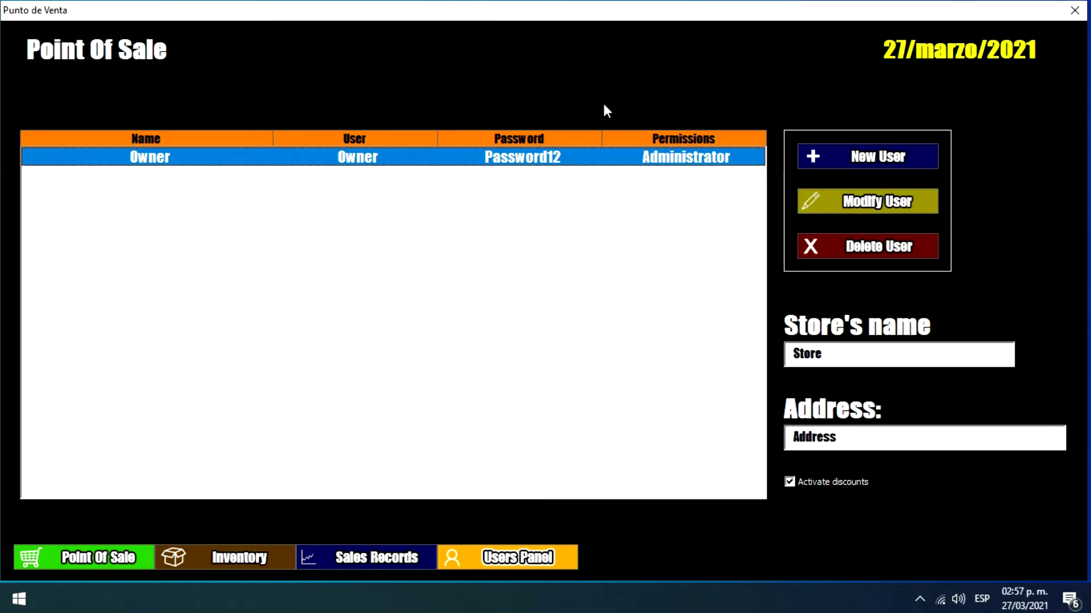
Step: Switch the Owner's permissions to User in the edit form, then close it without saving
click(850, 200)
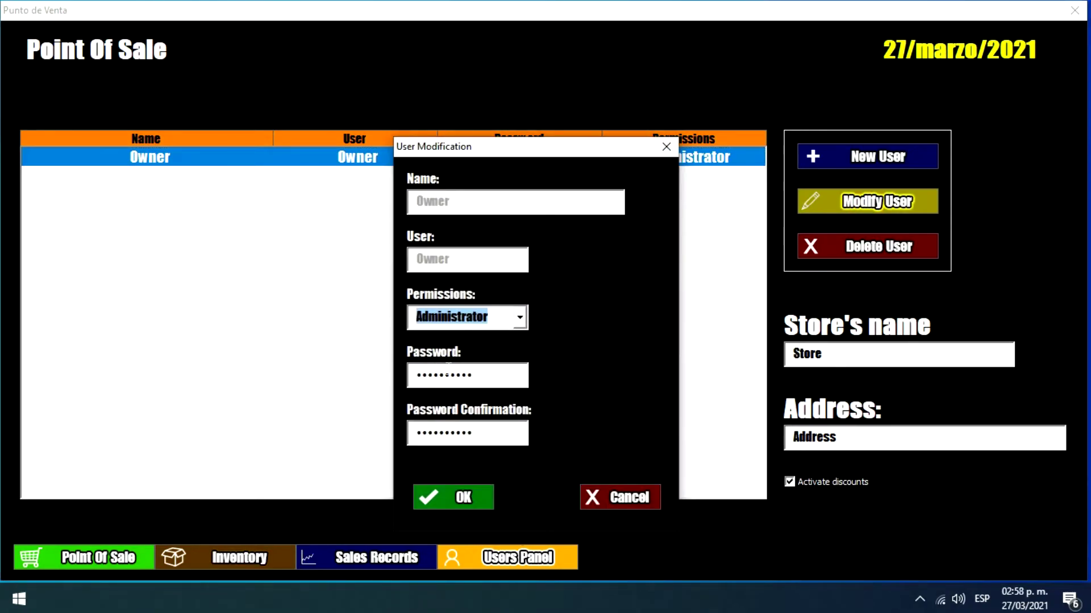
click(524, 318)
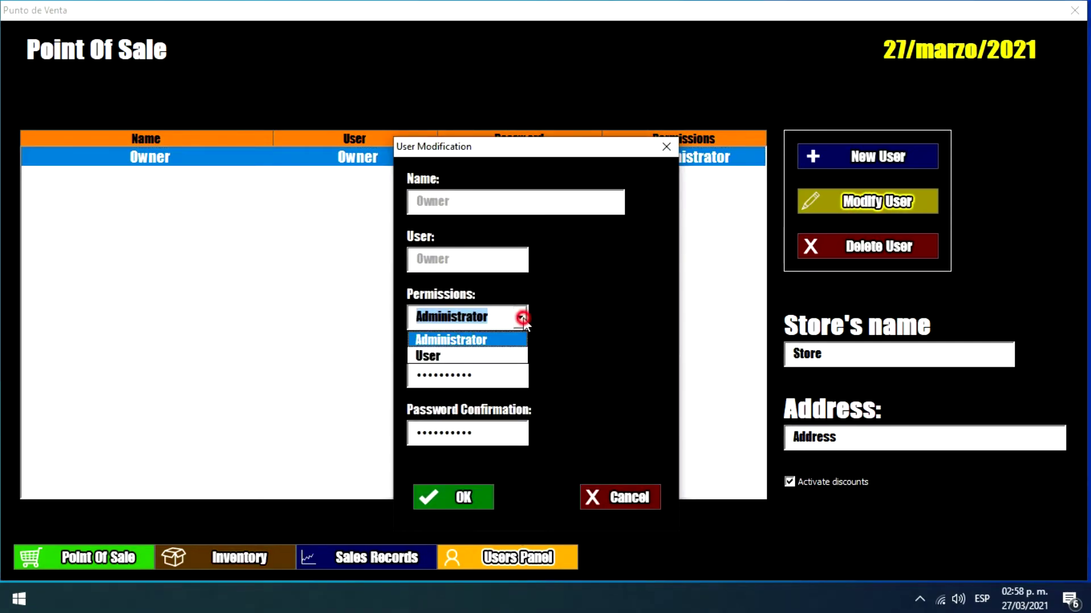
click(435, 357)
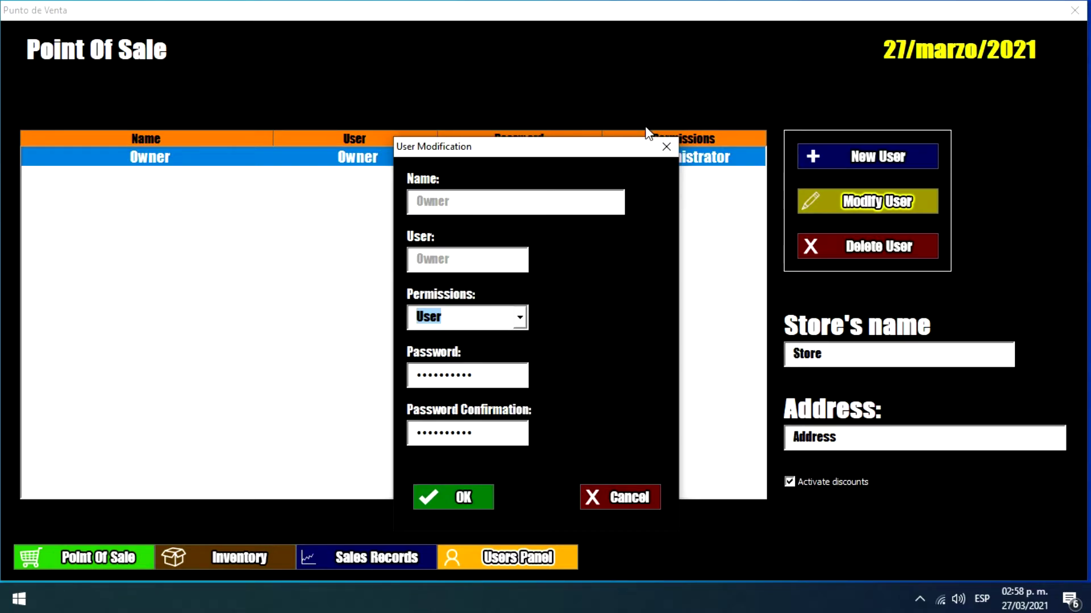
click(666, 147)
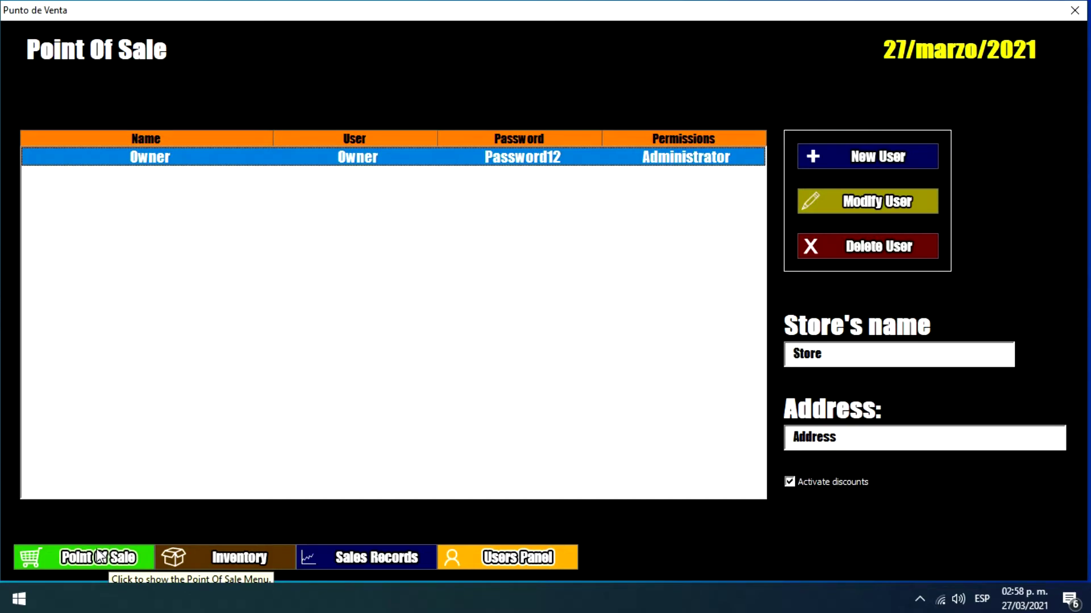
Step: Fill in a new user's name, username, User permissions, password and password confirmation
click(872, 153)
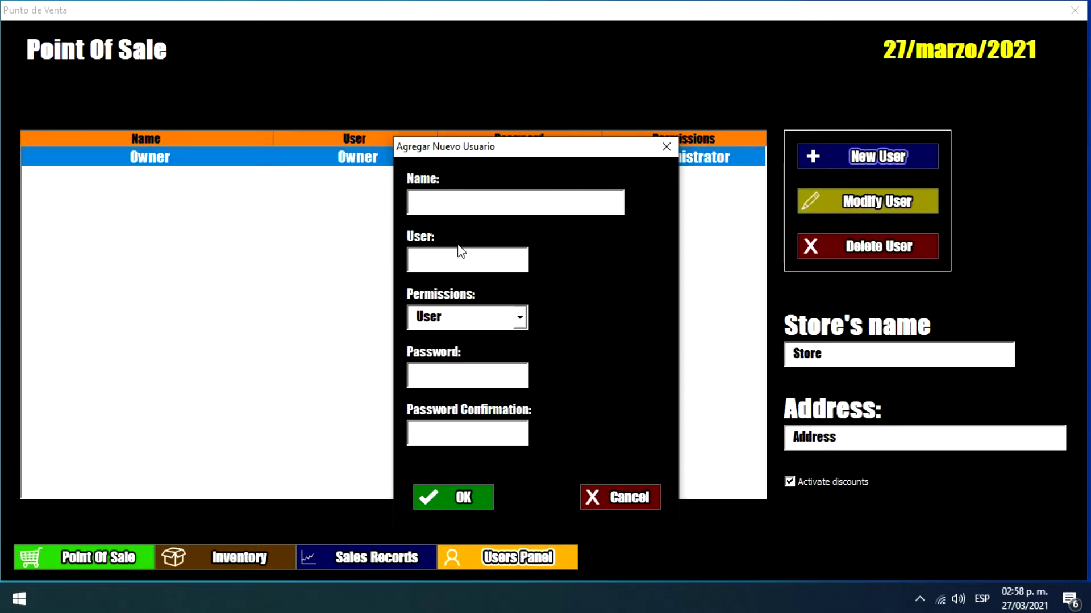
text(Victor)
key(Tab)
text(victor1234)
key(Tab)
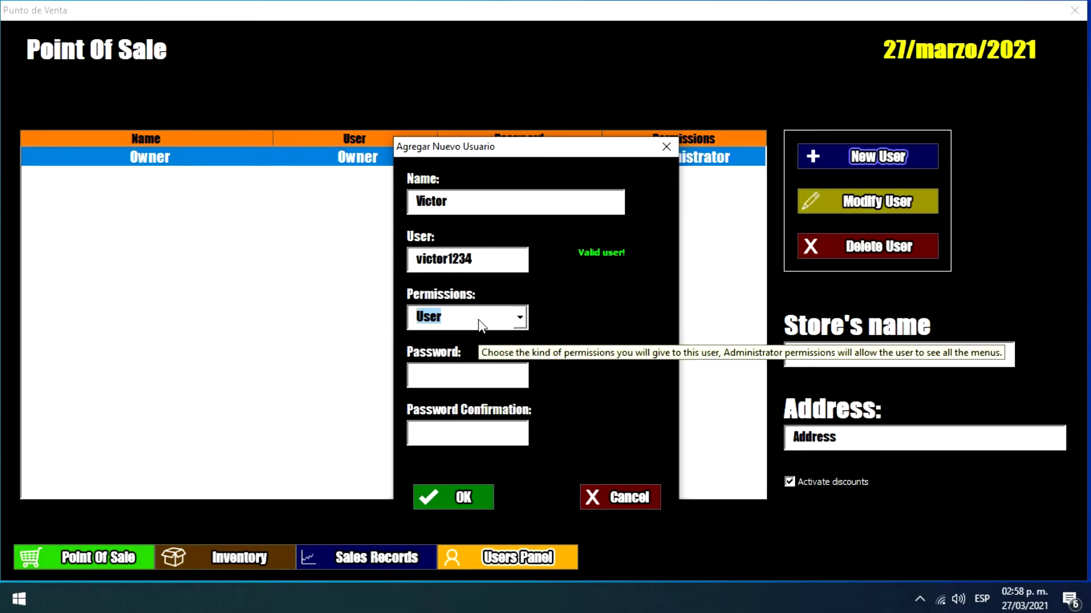
click(471, 374)
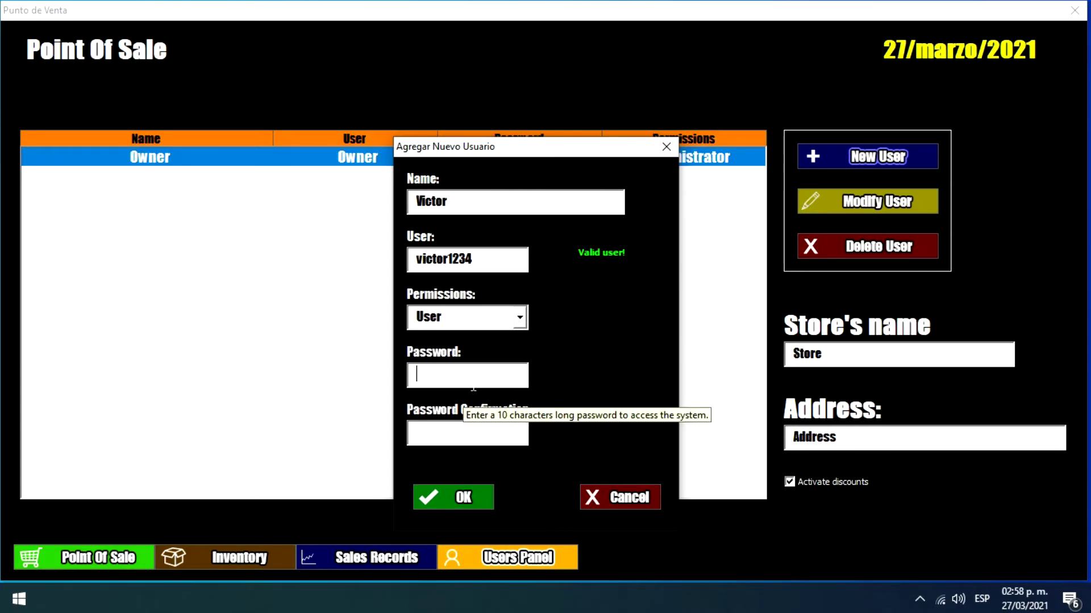
text(1234567890)
key(Tab)
text(1)
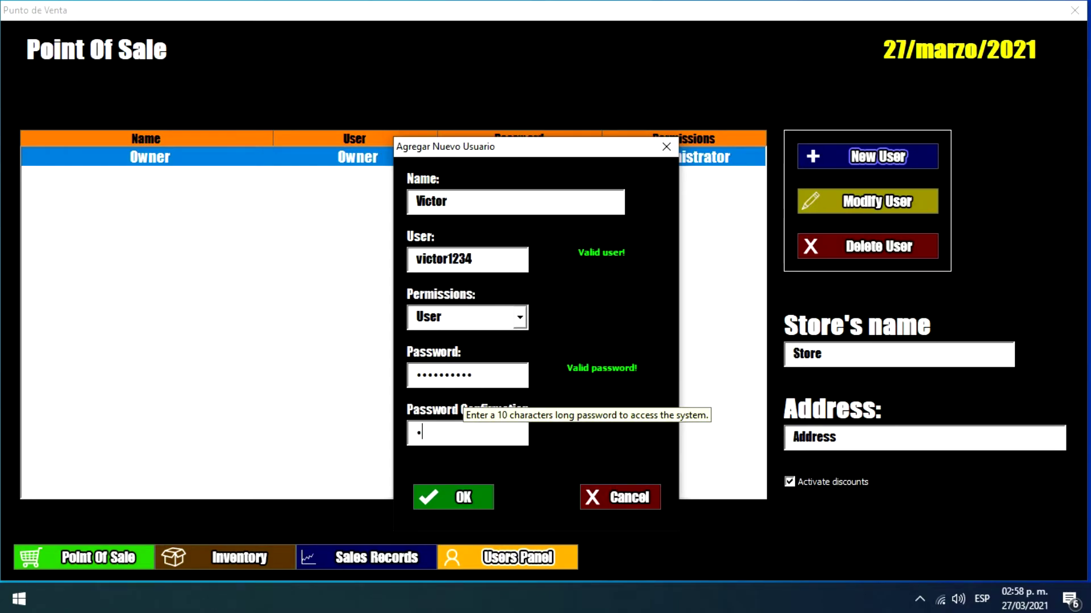
text(234567890)
key(Tab)
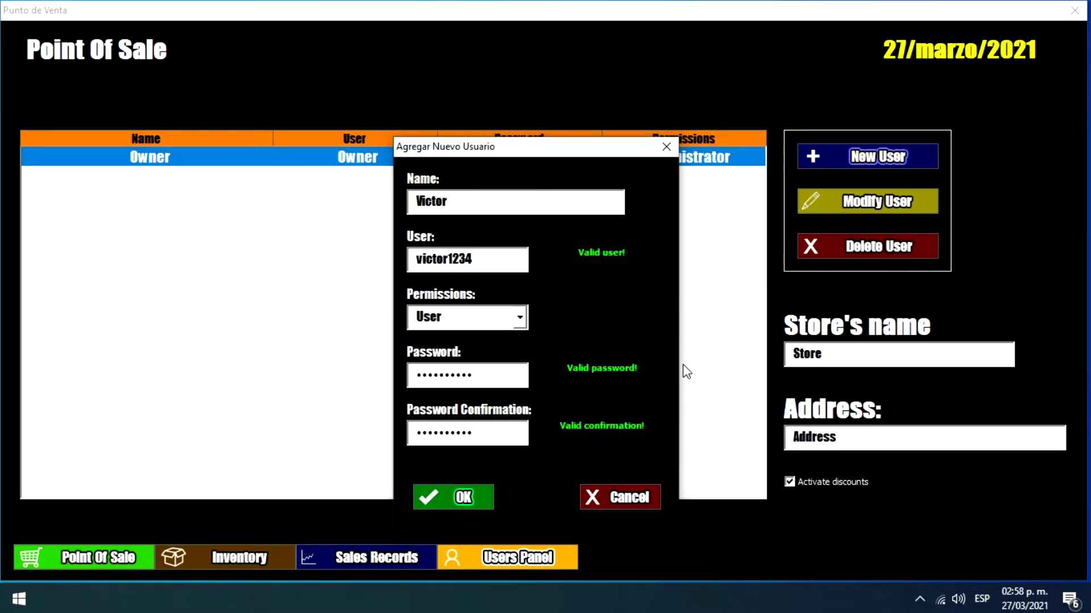
Step: Submit and confirm the new account, close the form, and select its row in the list
click(475, 493)
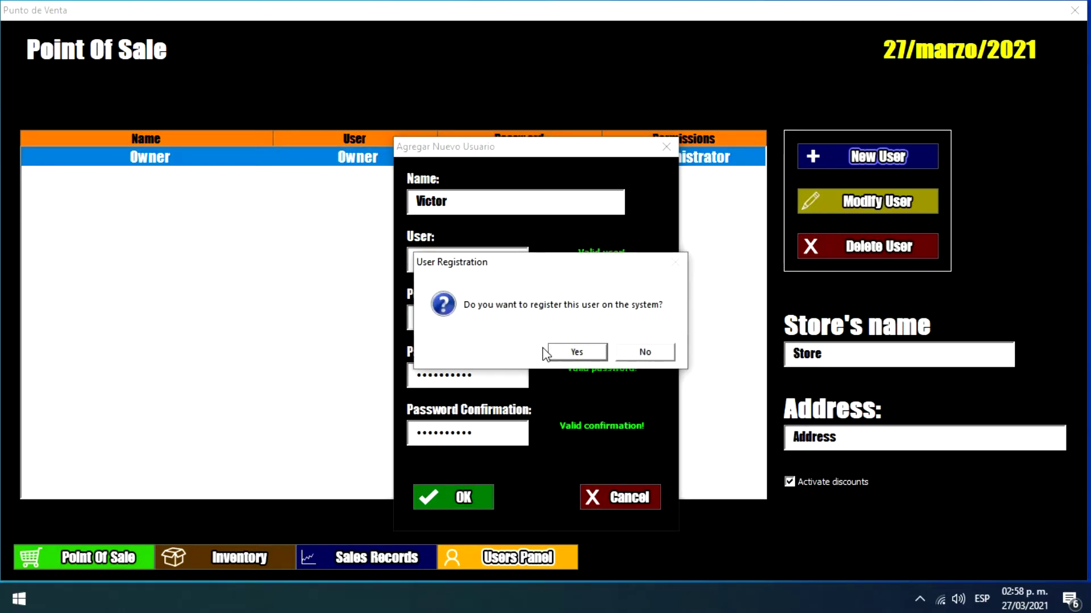
click(575, 352)
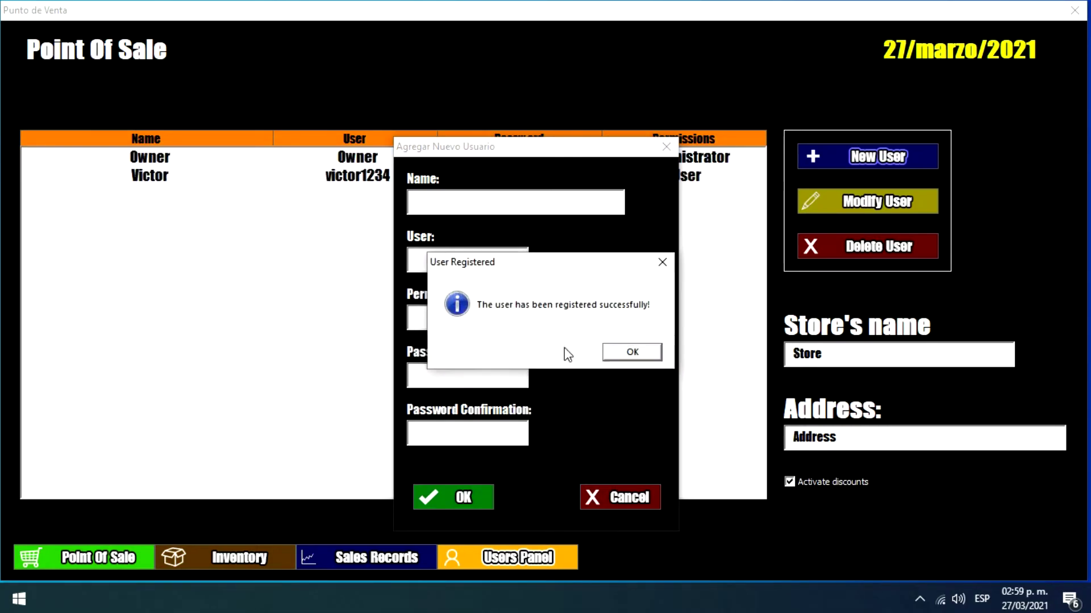
click(631, 352)
click(666, 141)
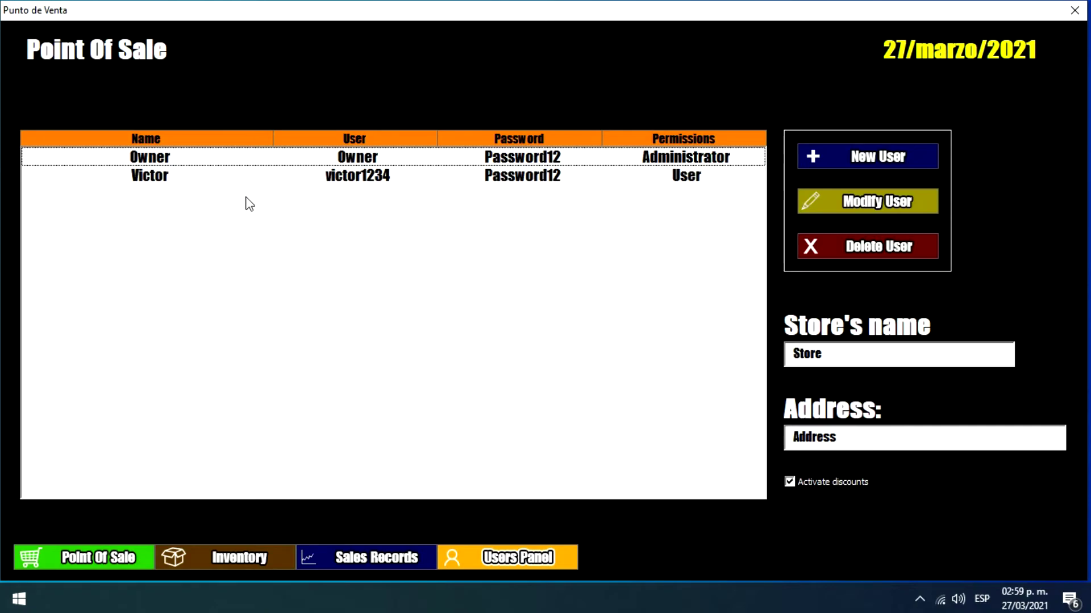
click(318, 180)
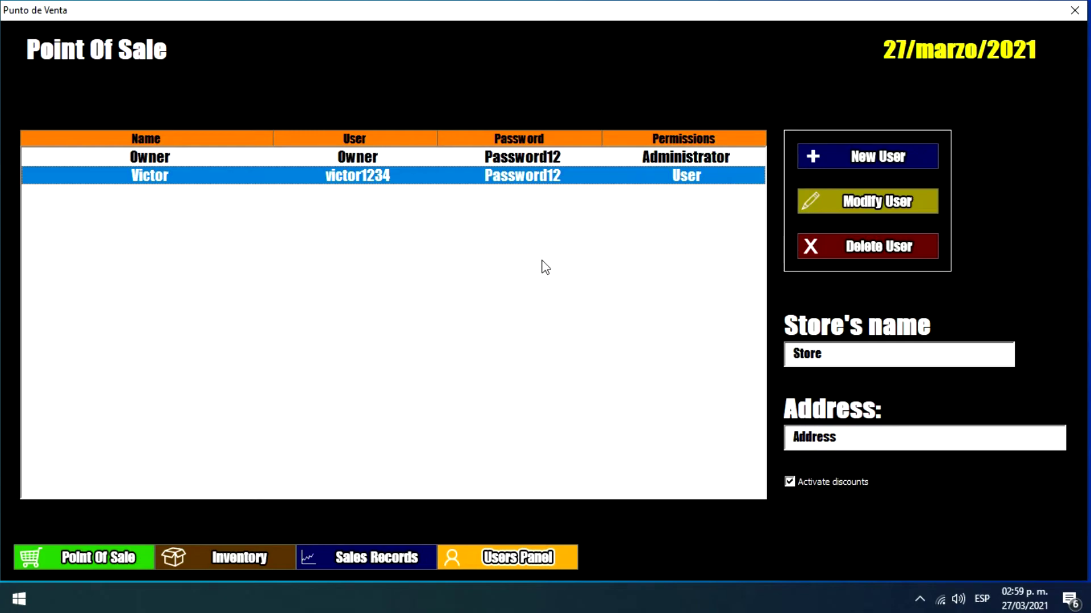
Step: Close the Point Of Sale program
click(580, 234)
click(682, 185)
click(1080, 11)
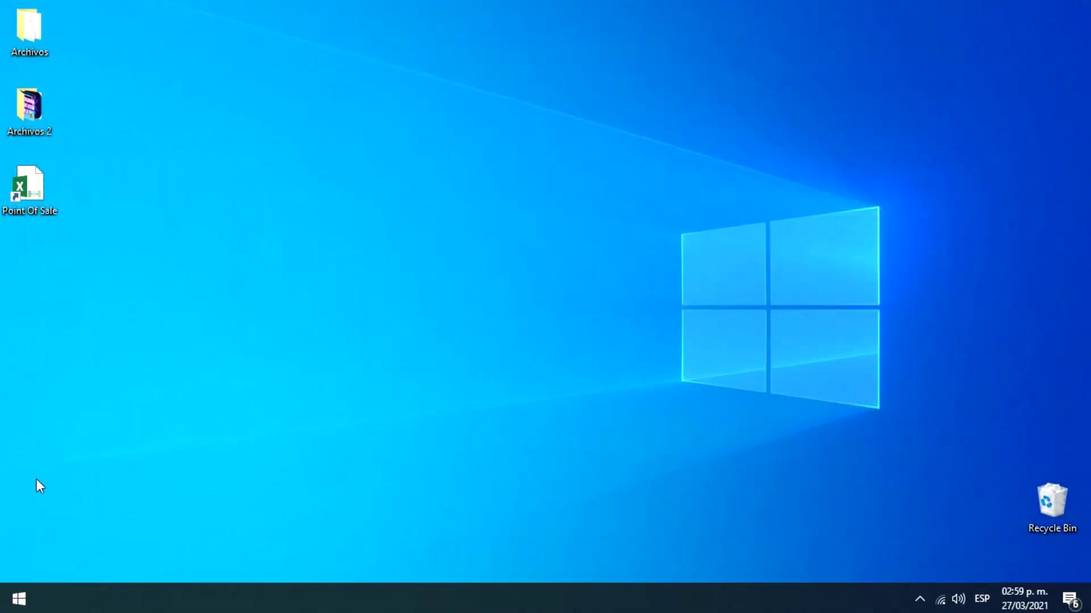
click(261, 242)
Step: Relaunch Point Of Sale and log in with the new user-level account's username and password
double_click(41, 203)
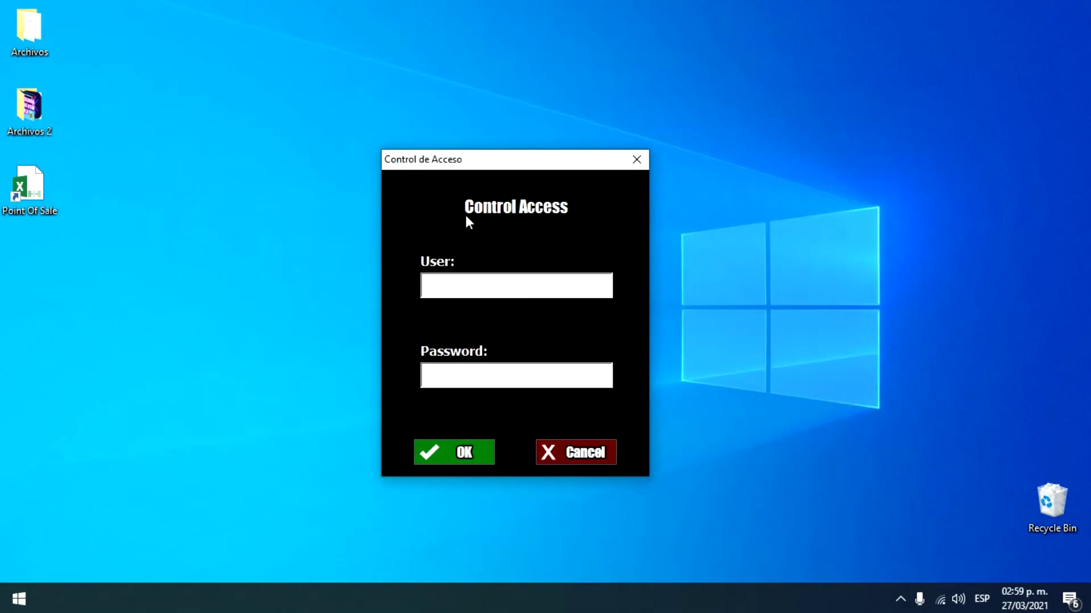
text(victor1234)
key(Return)
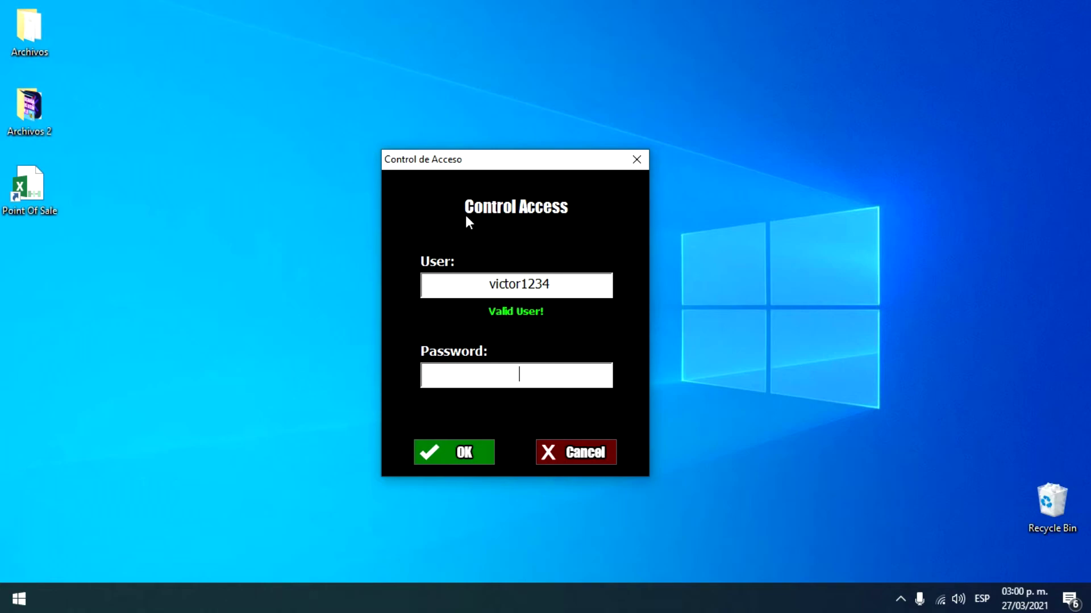
text(••••••••••)
key(Return)
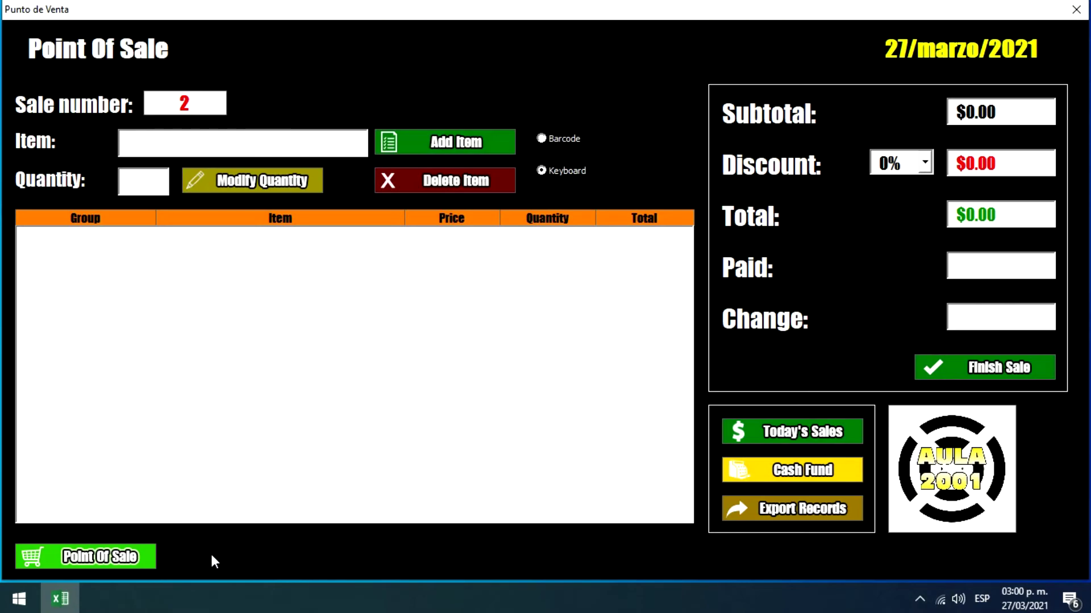
Step: Relaunch Point Of Sale, log in as Owner with its password, and view the Users Panel
click(1075, 12)
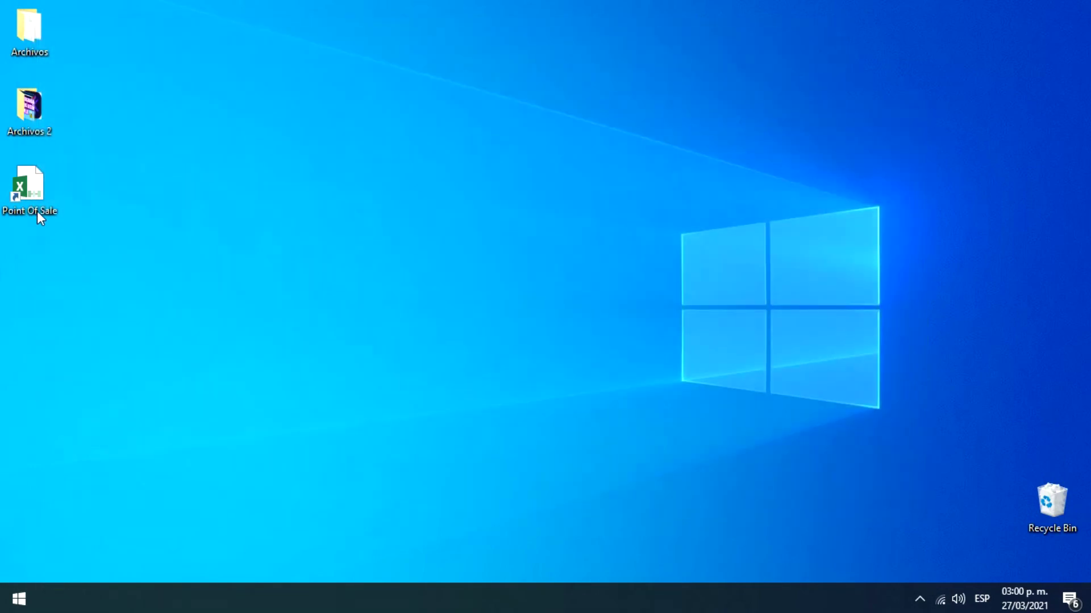
double_click(38, 211)
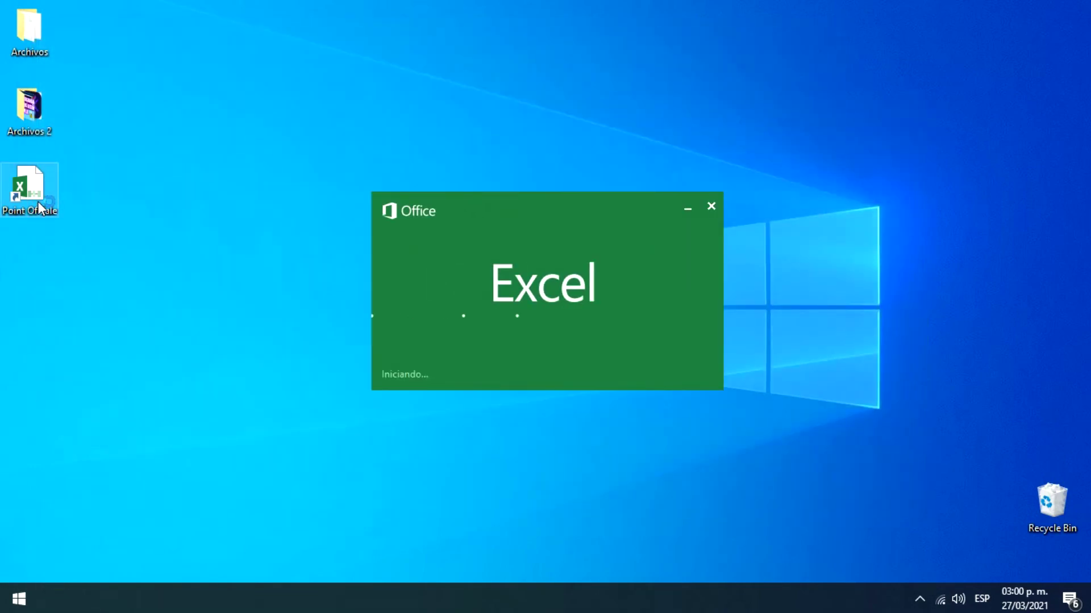
click(188, 292)
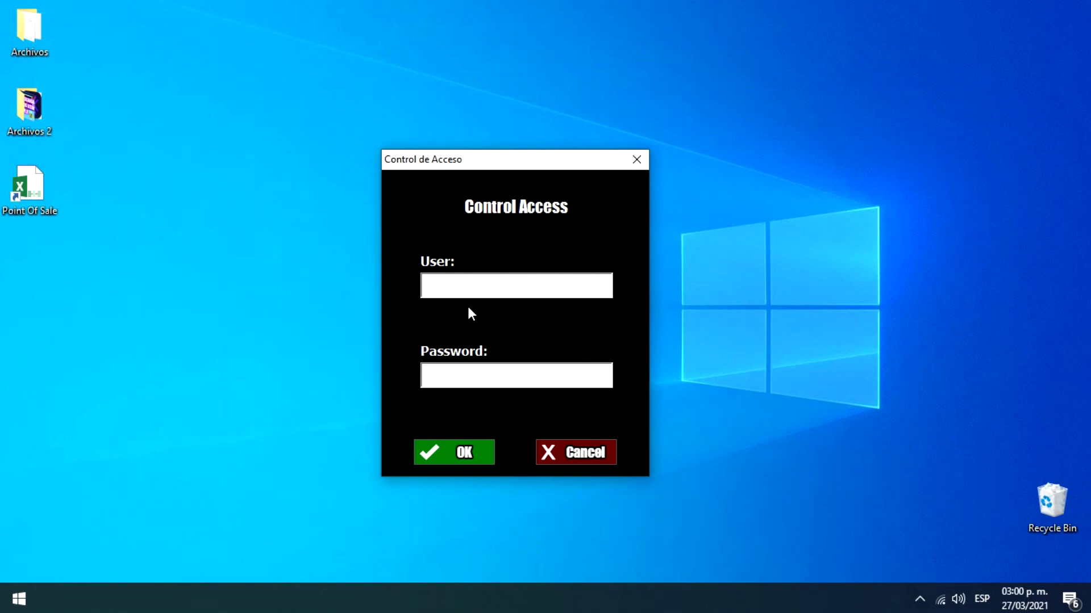
text(Owner)
key(Return)
text(••••••••)
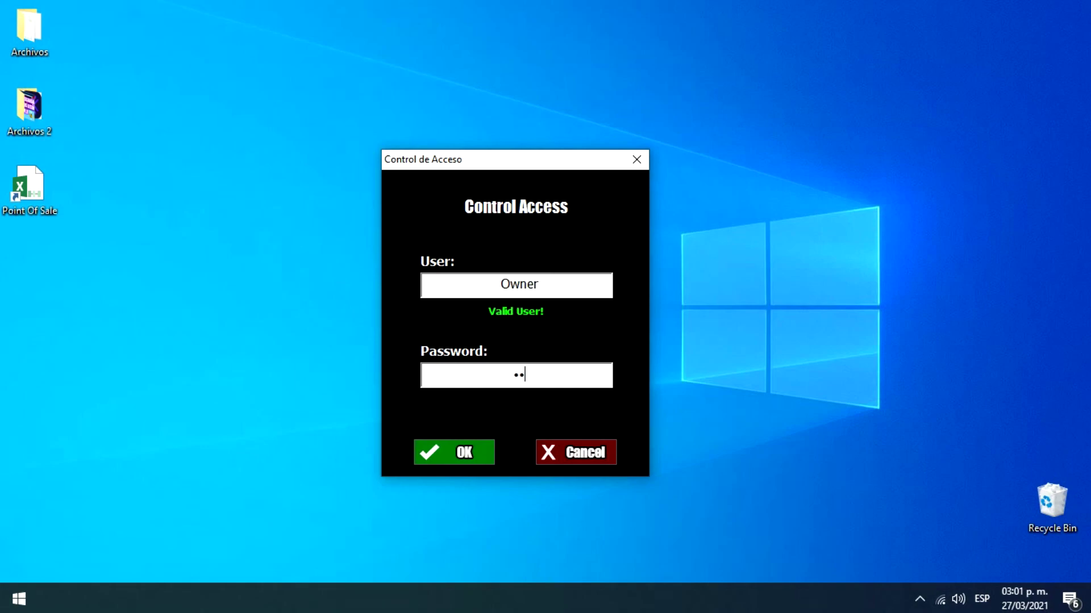
text(••)
key(Return)
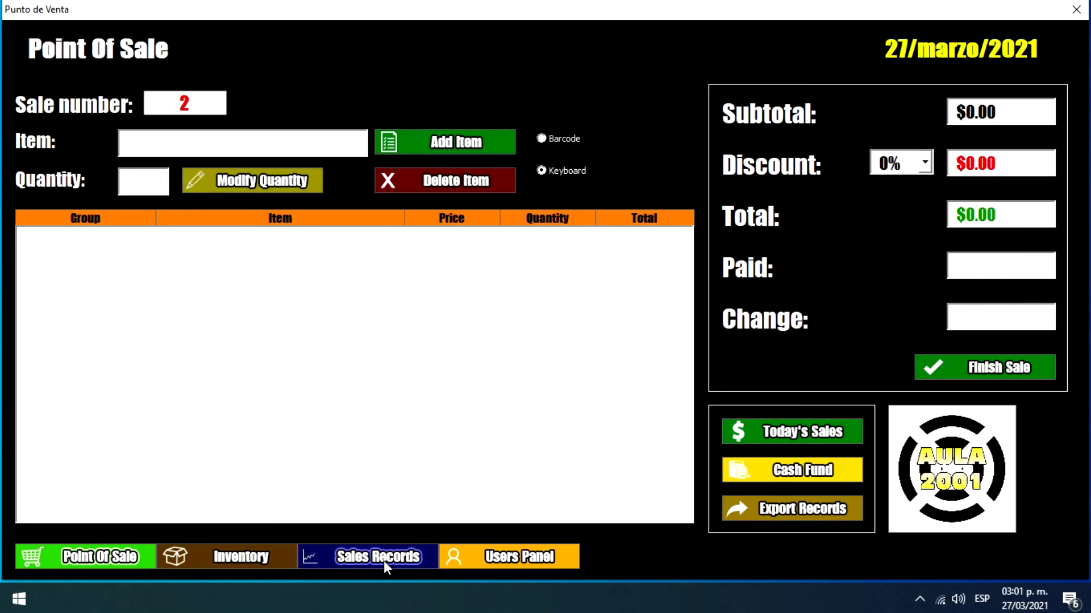
click(518, 559)
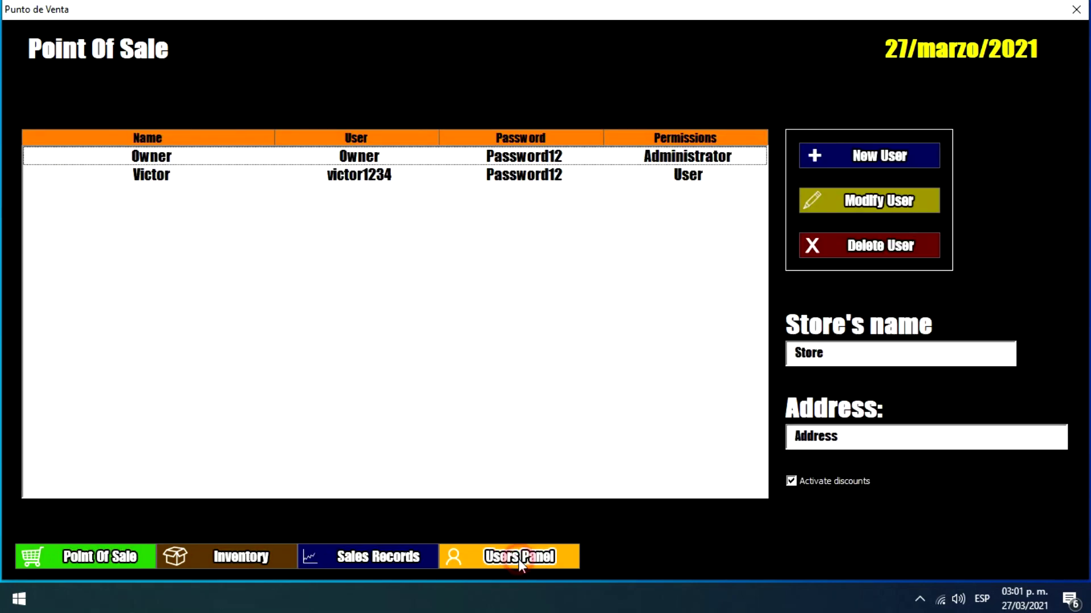